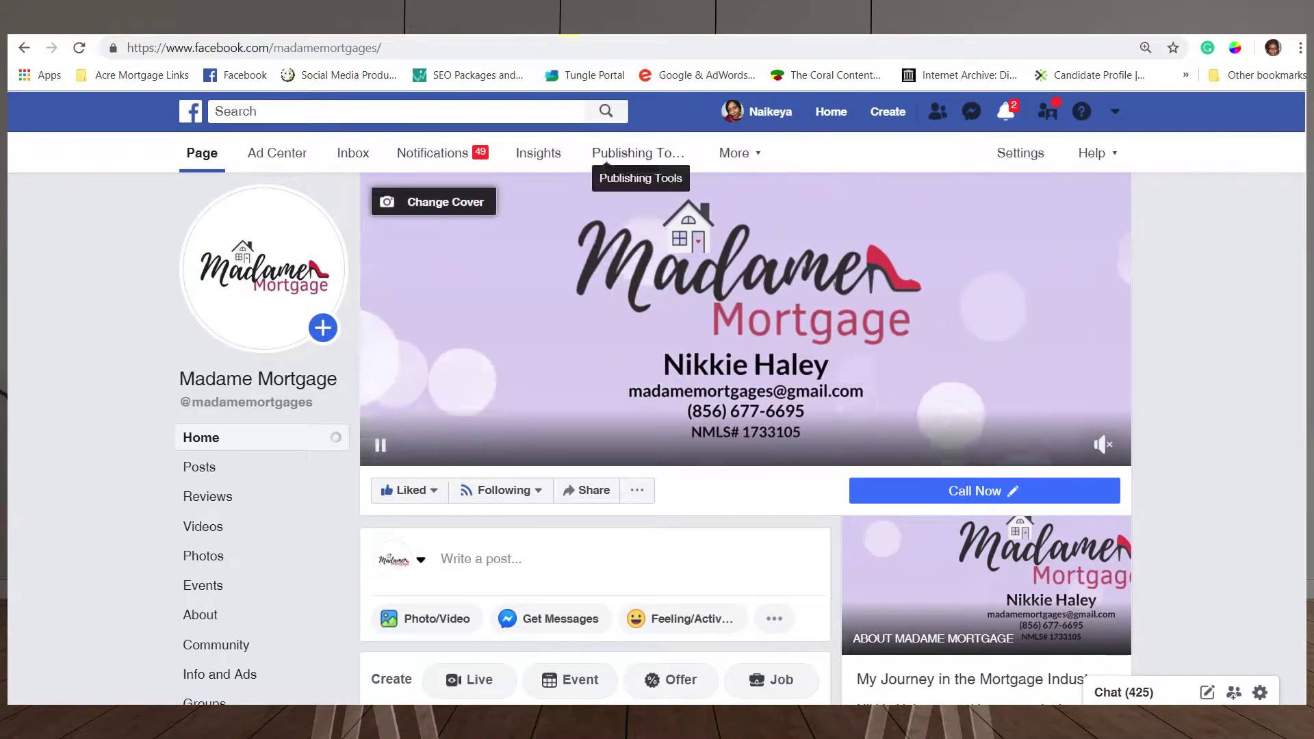
From the Facebook home feed, go to Pages and start creating a new Page.
click(194, 120)
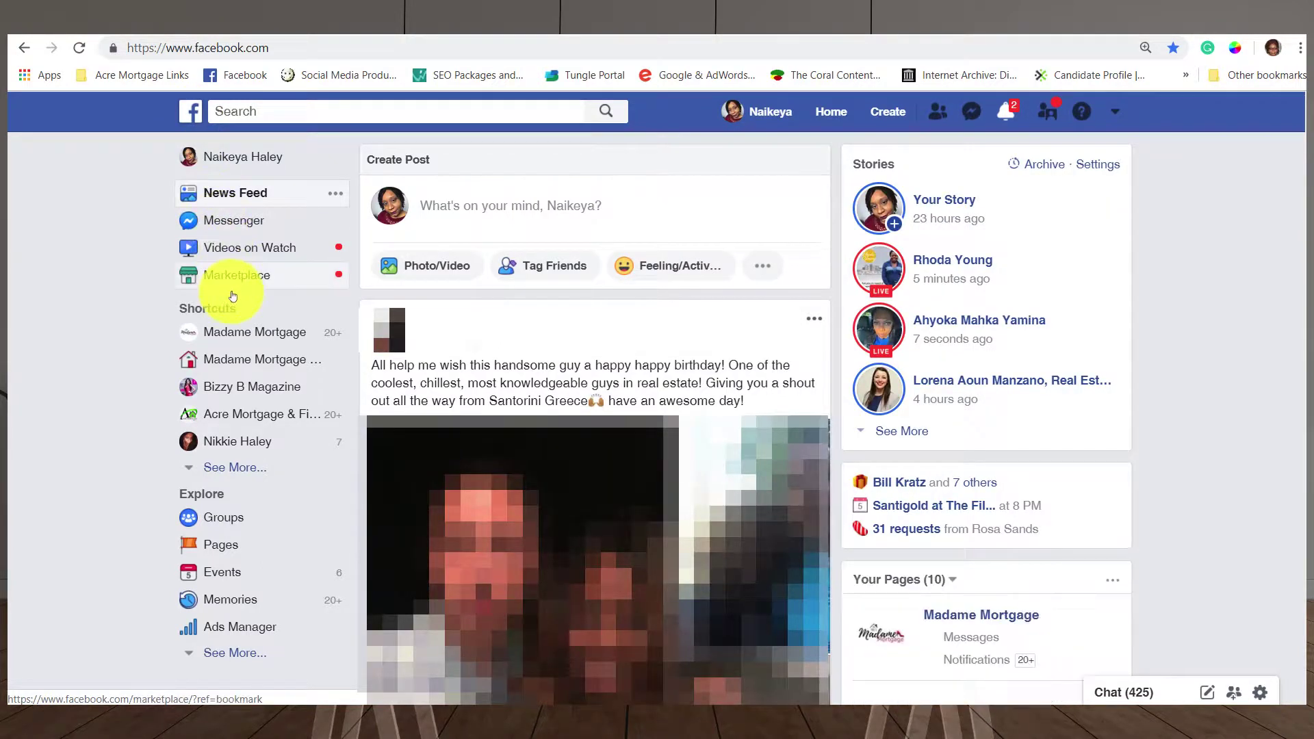
click(219, 546)
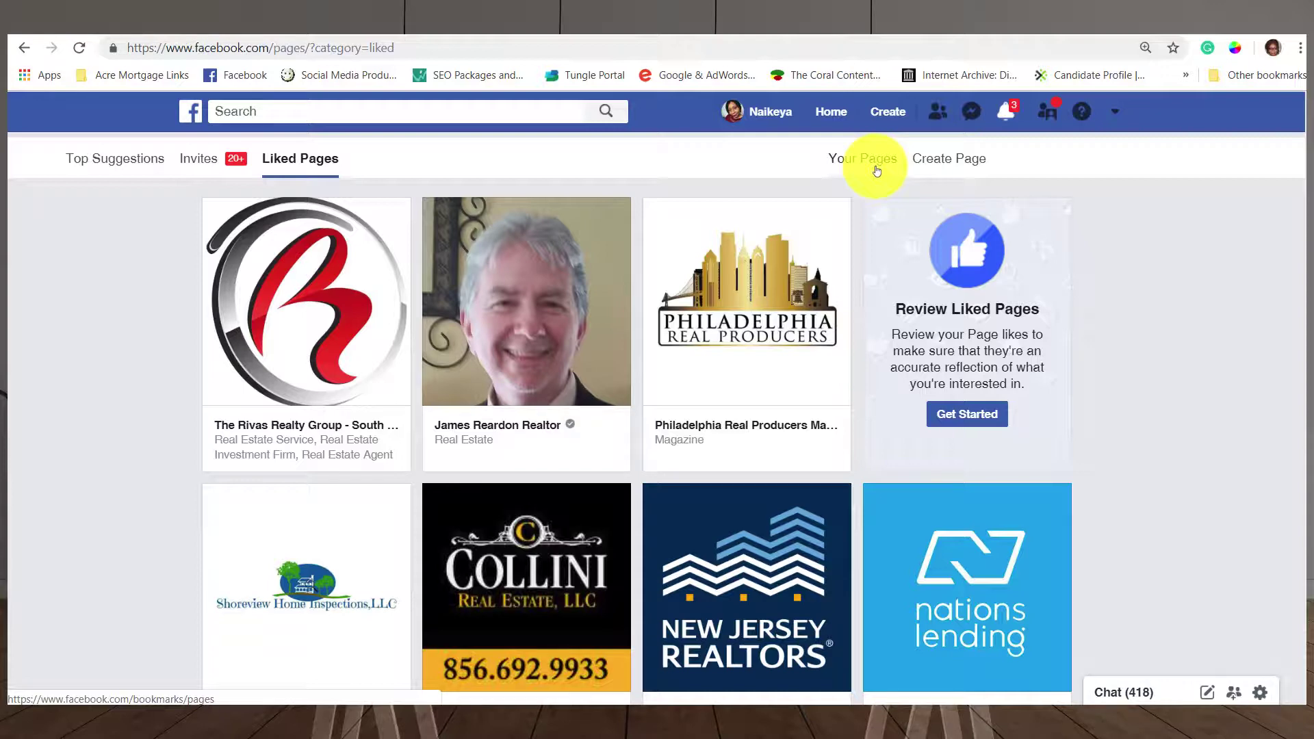
click(952, 159)
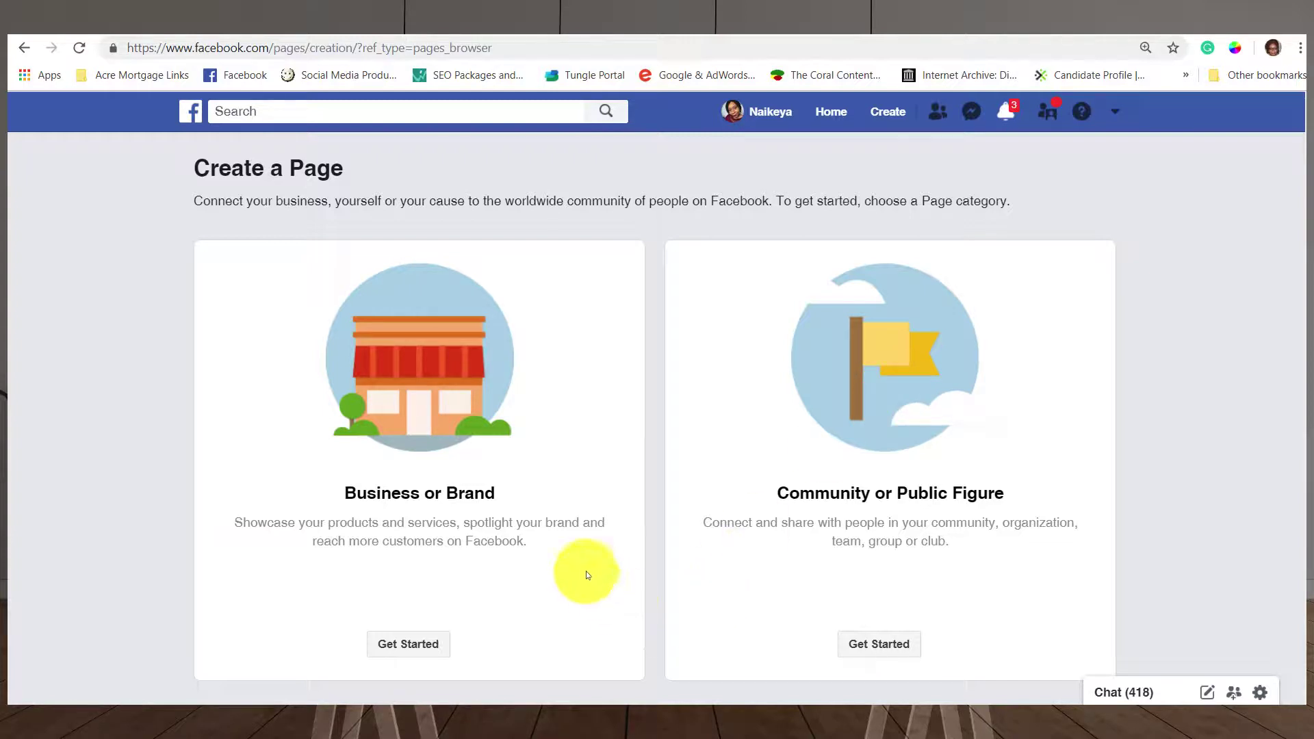
Start a Business or Brand page named with the owner's name plus 'The Ambassador of Your Real Estate'.
click(404, 649)
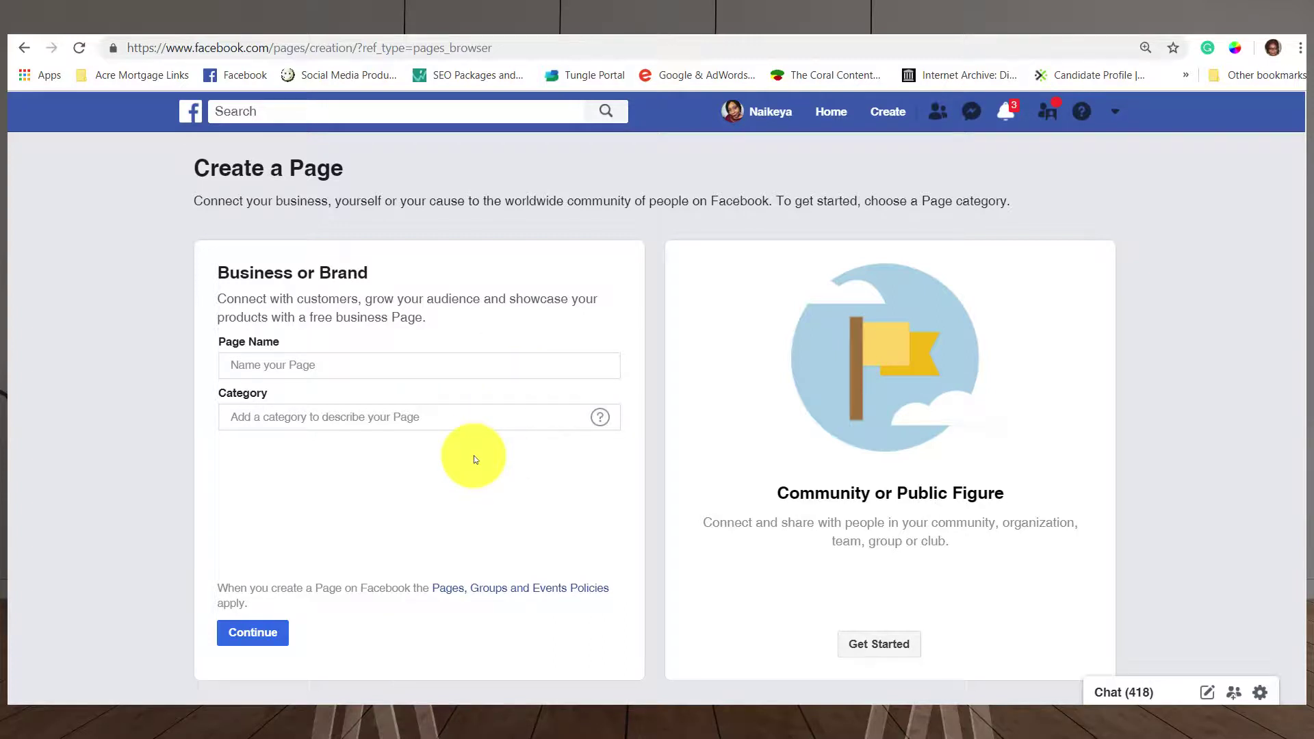
click(424, 368)
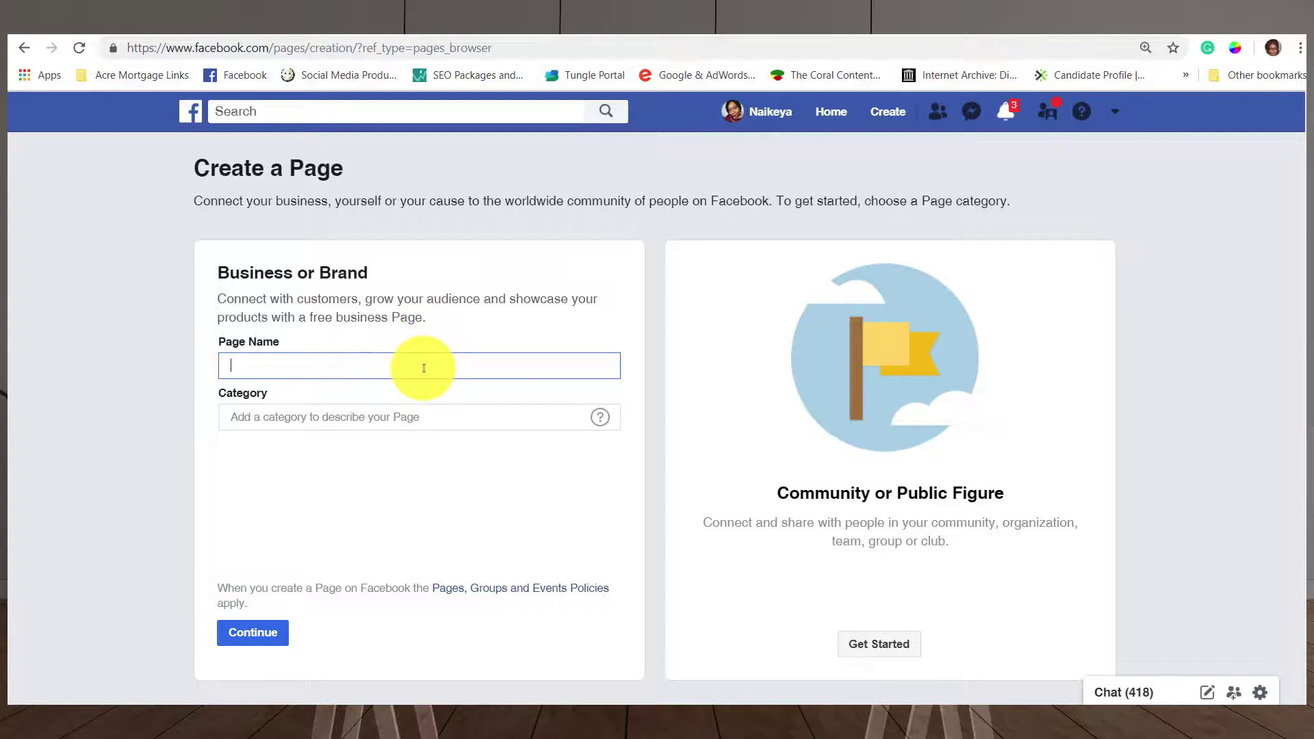
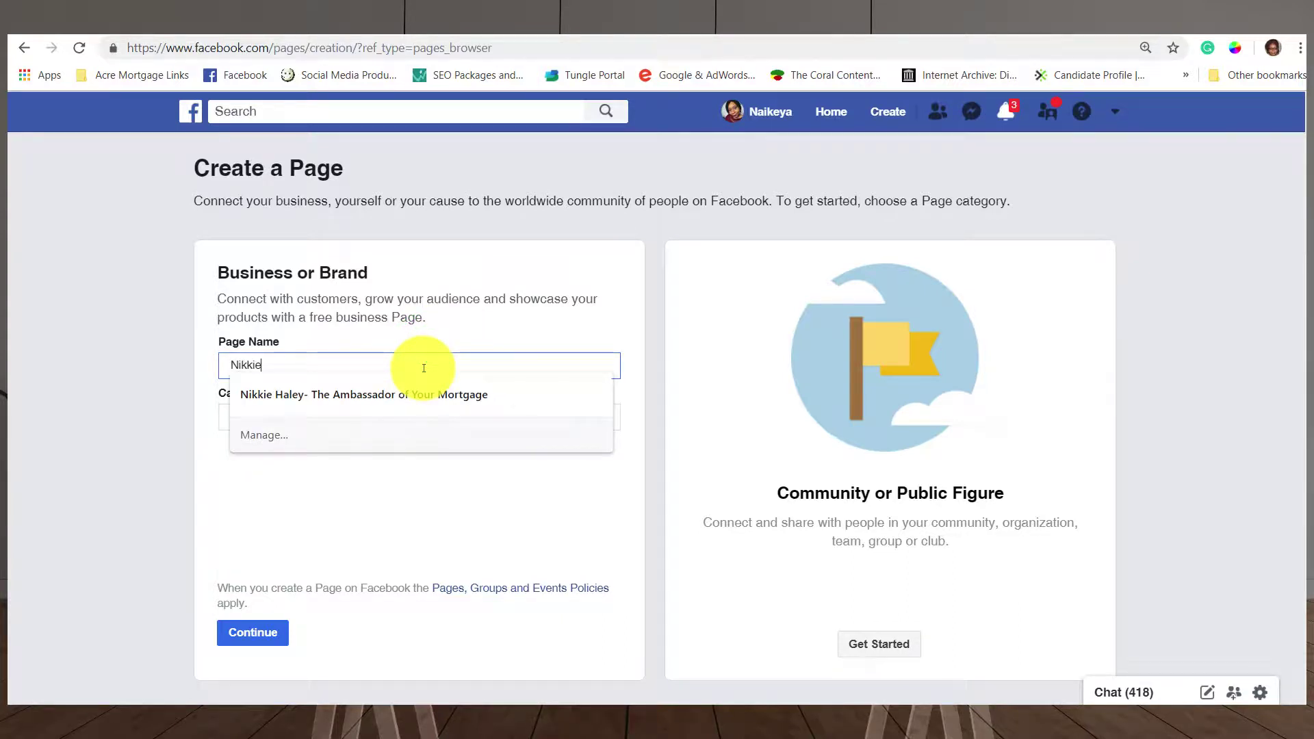
click(429, 394)
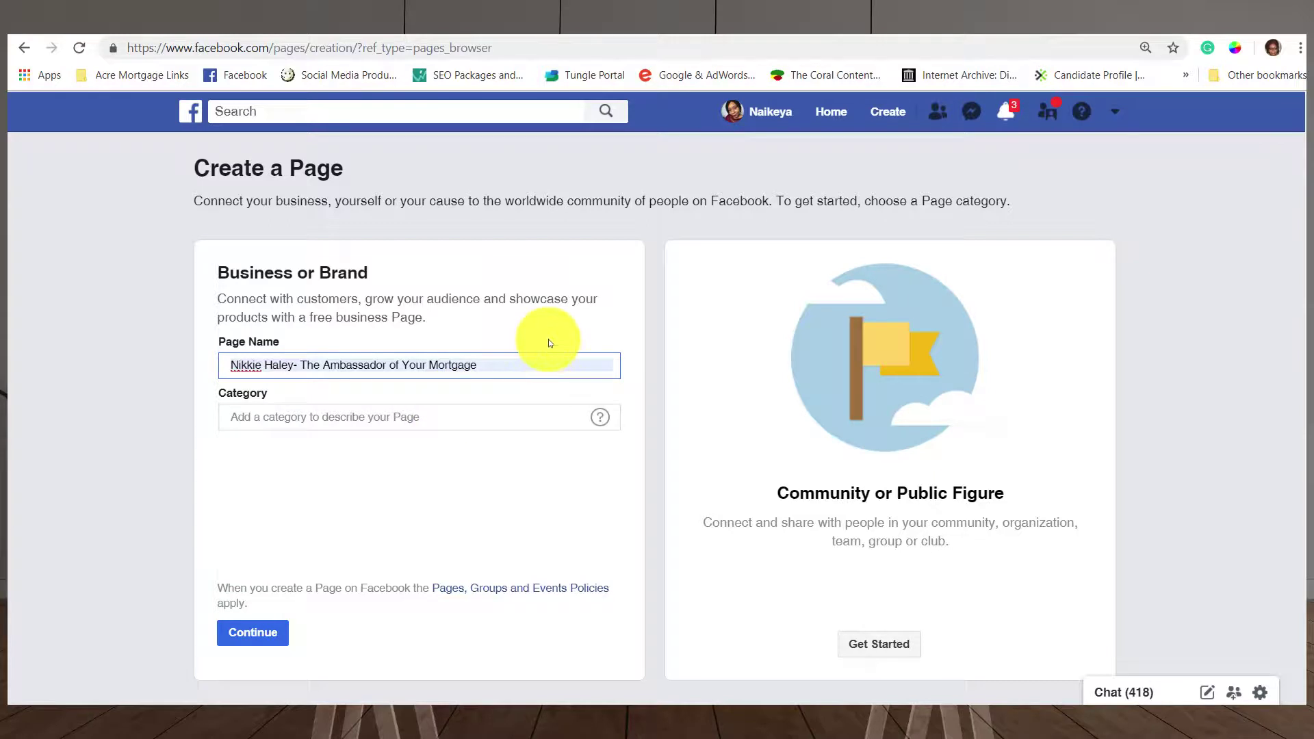
key(BackSpace)
key(BackSpace)
key(BackSpace)
key(BackSpace)
key(BackSpace)
key(BackSpace)
key(BackSpace)
key(BackSpace)
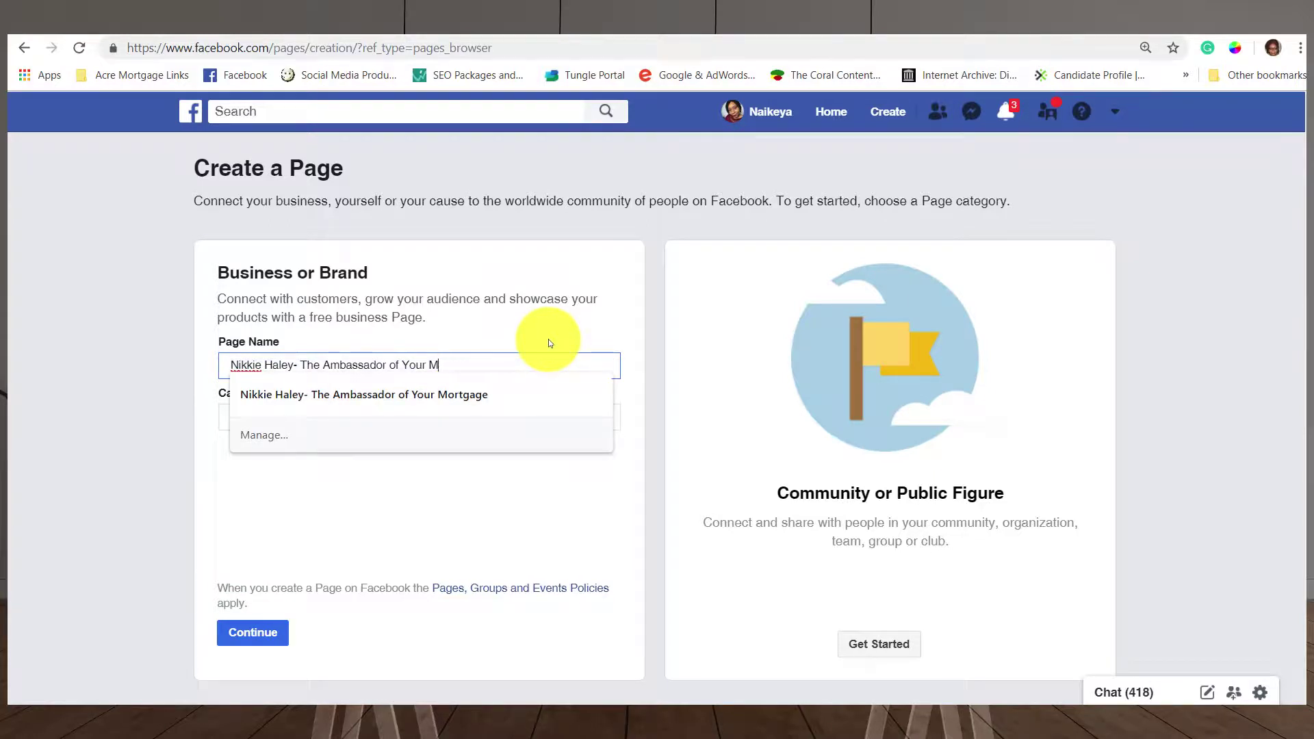
text(Rea)
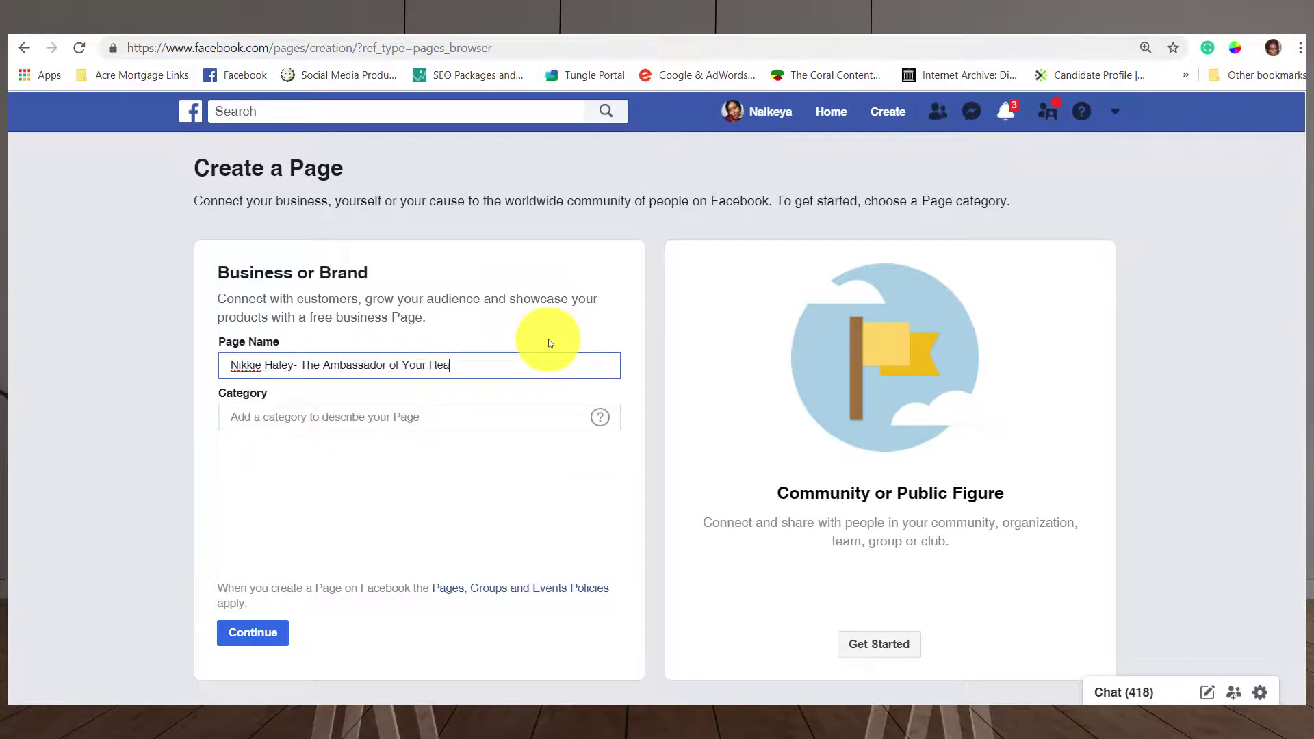
text(l Estate)
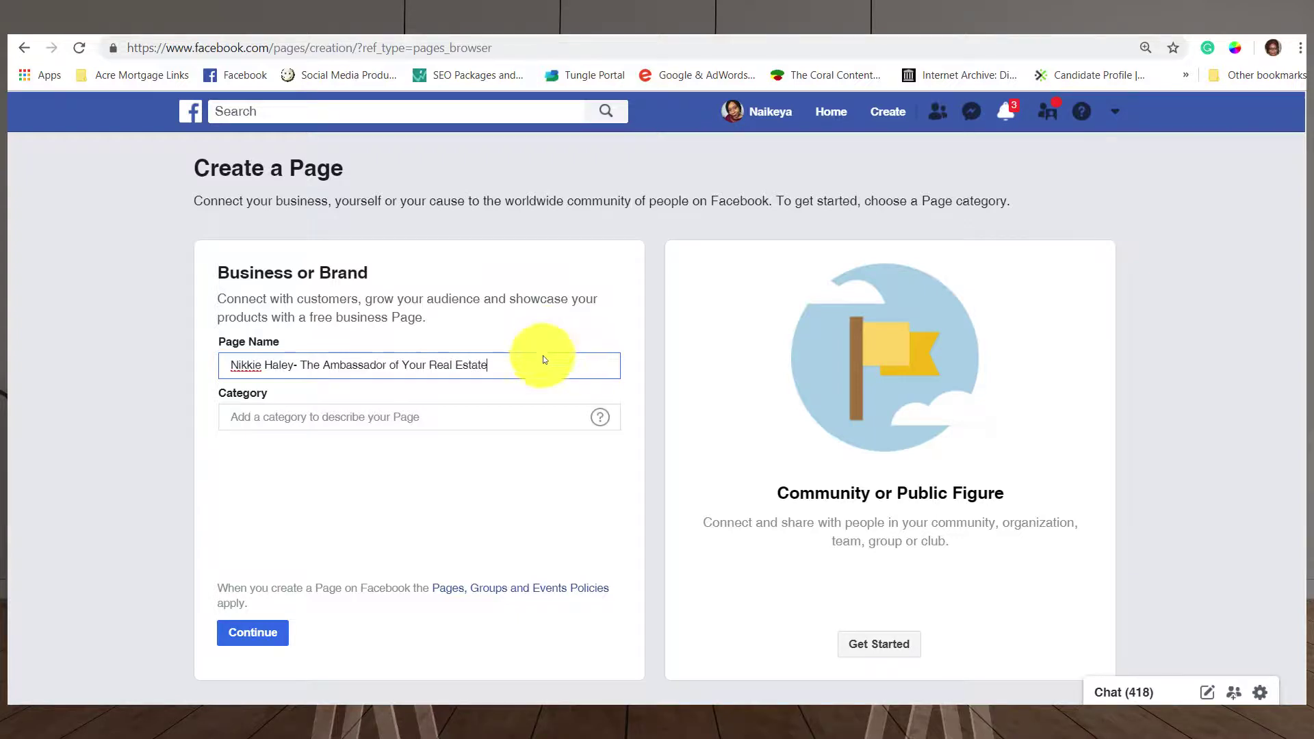
click(452, 425)
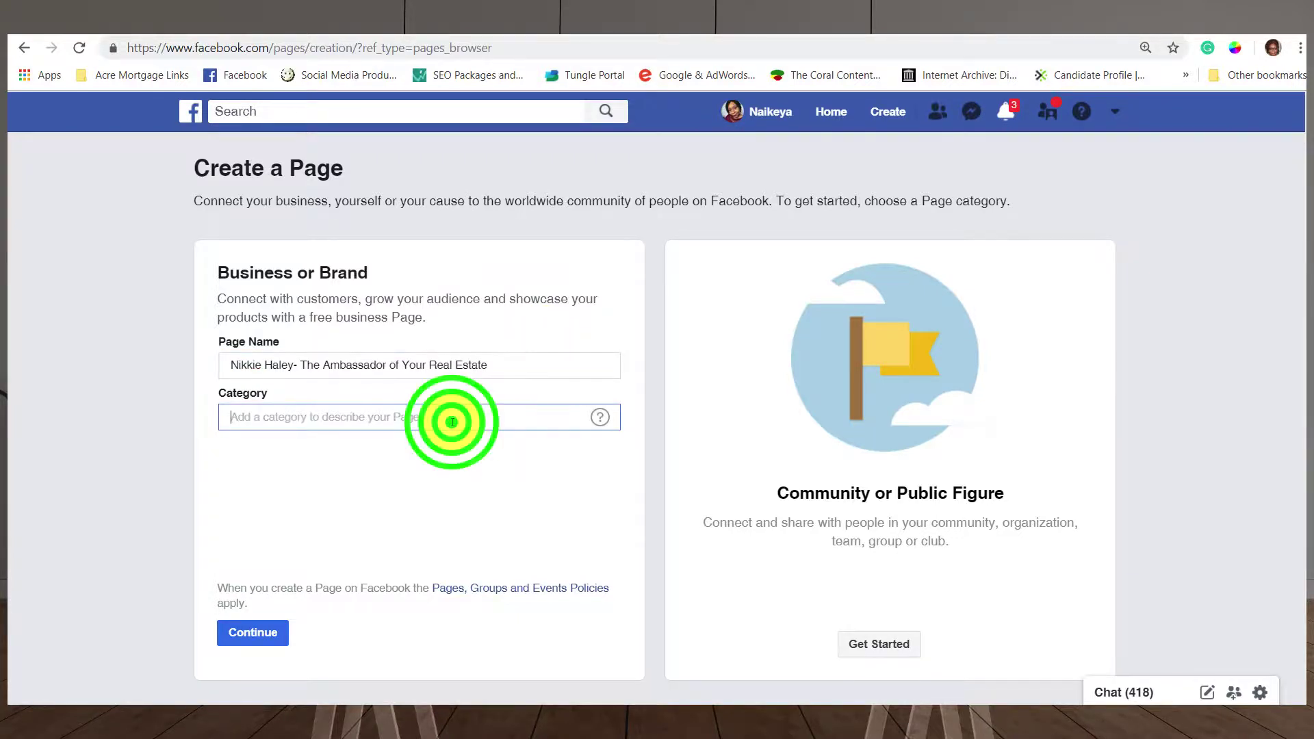
Search the Category field, fixing mistyped entries, and pick Real Estate Agent.
text(Real)
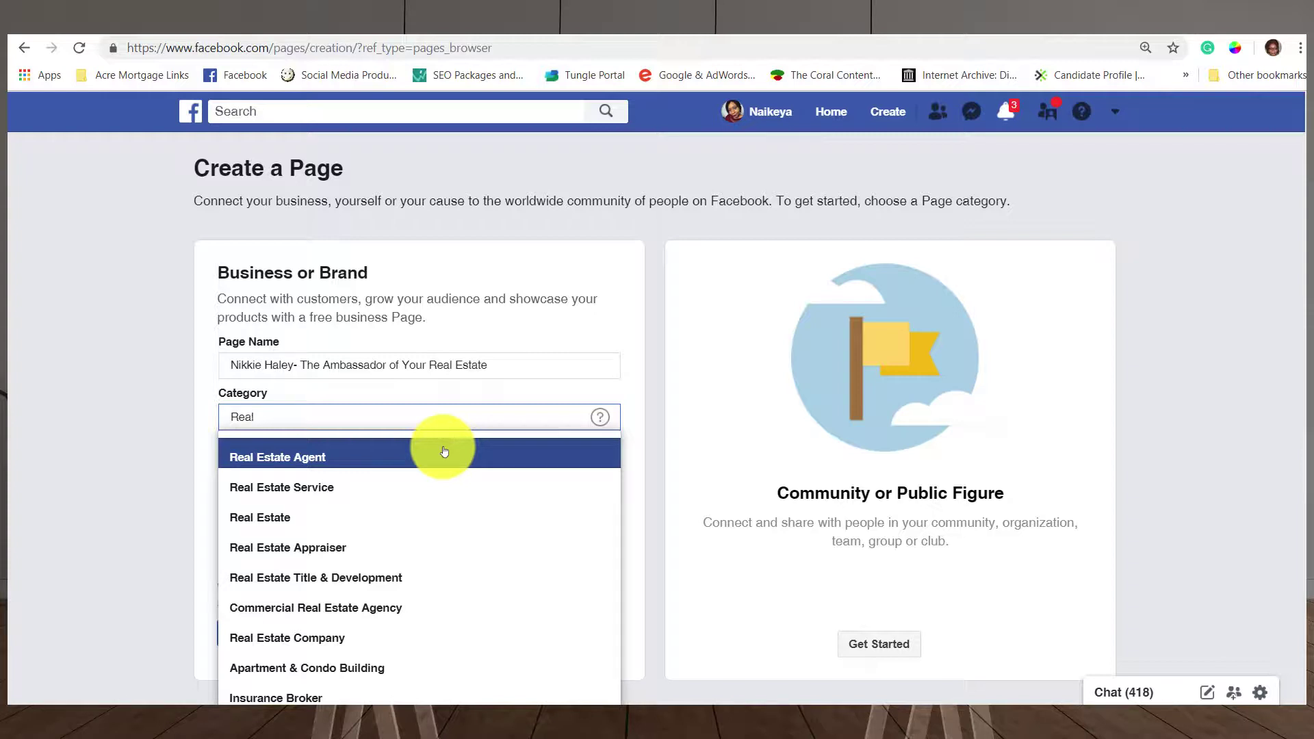
click(444, 451)
text(FAinancia)
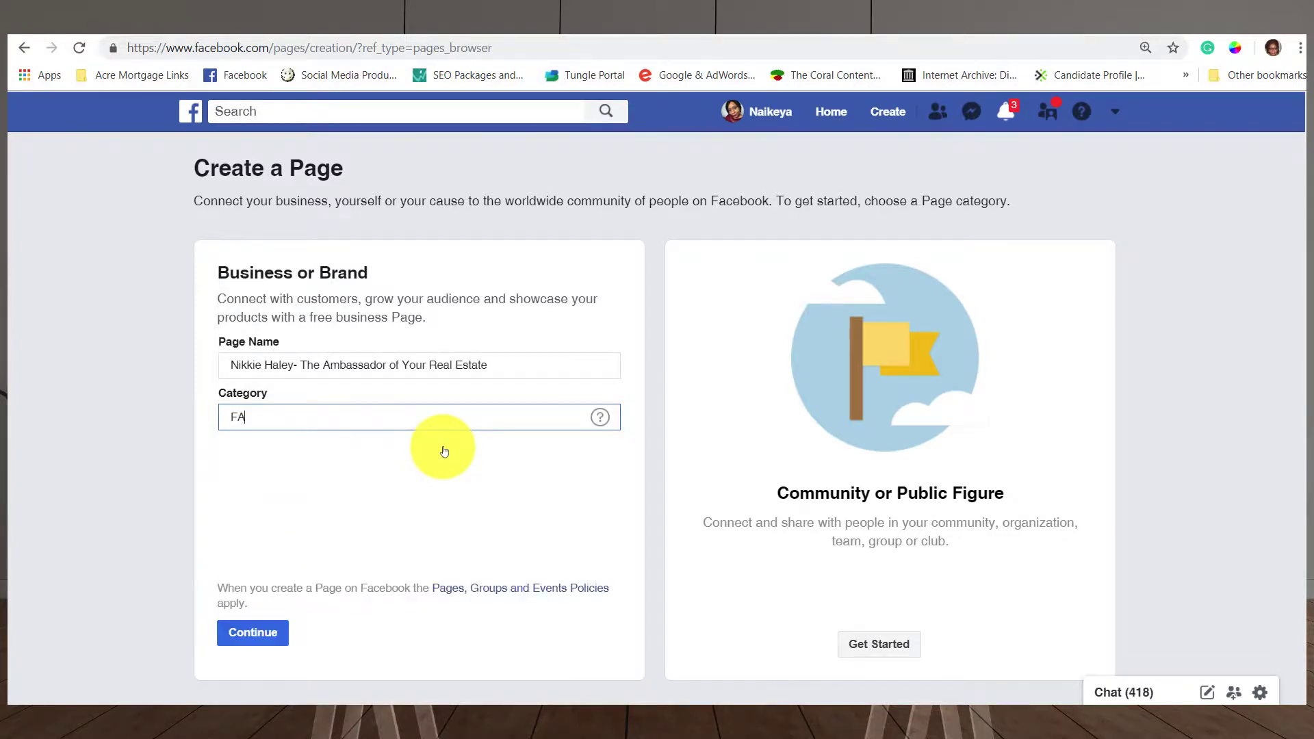
key(BackSpace)
key(BackSpace)
key(BackSpace)
key(BackSpace)
key(BackSpace)
key(BackSpace)
key(BackSpace)
key(BackSpace)
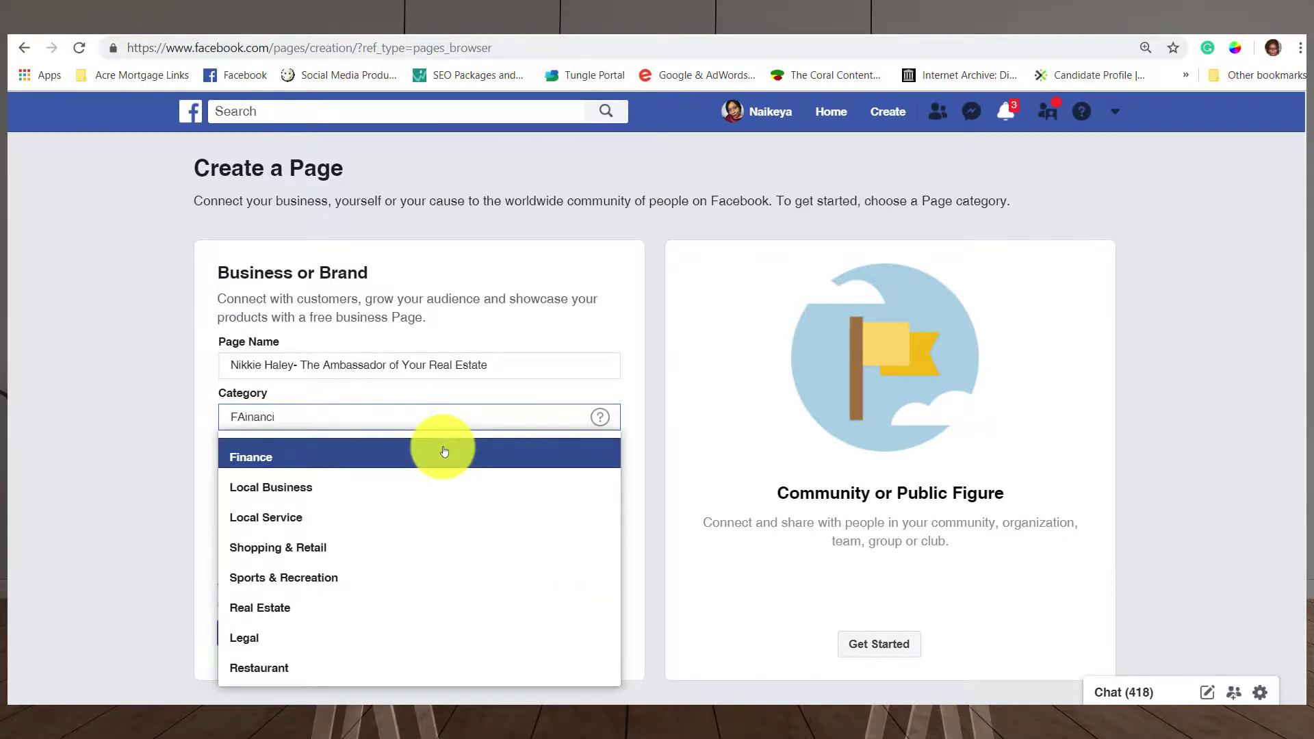
text(ina)
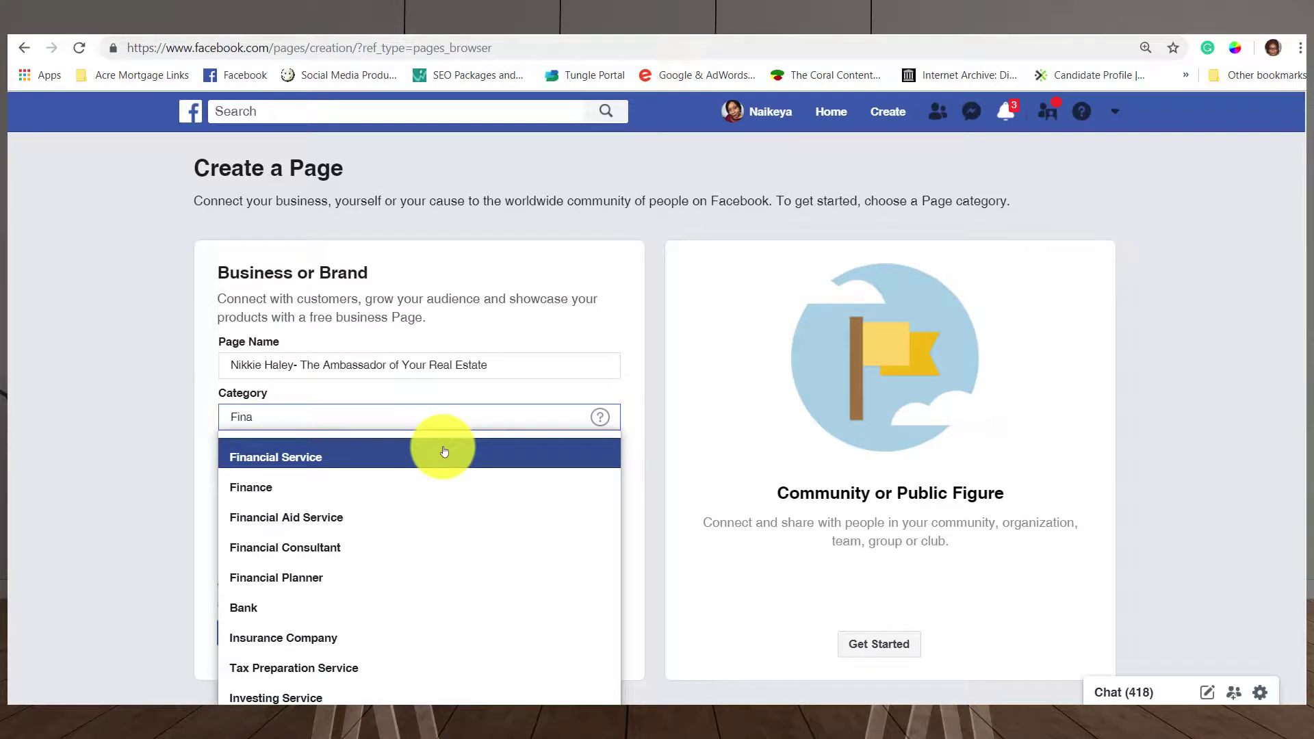
key(BackSpace)
key(BackSpace)
key(BackSpace)
key(BackSpace)
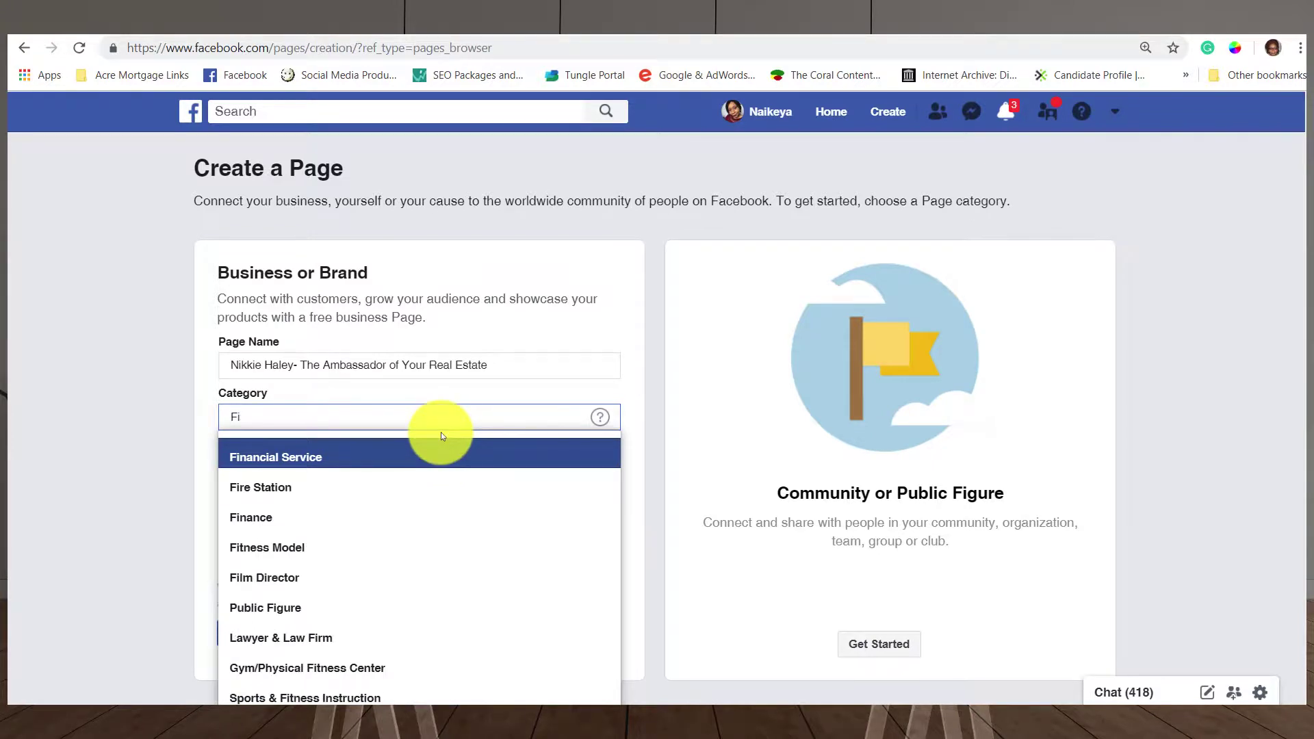
text(Real)
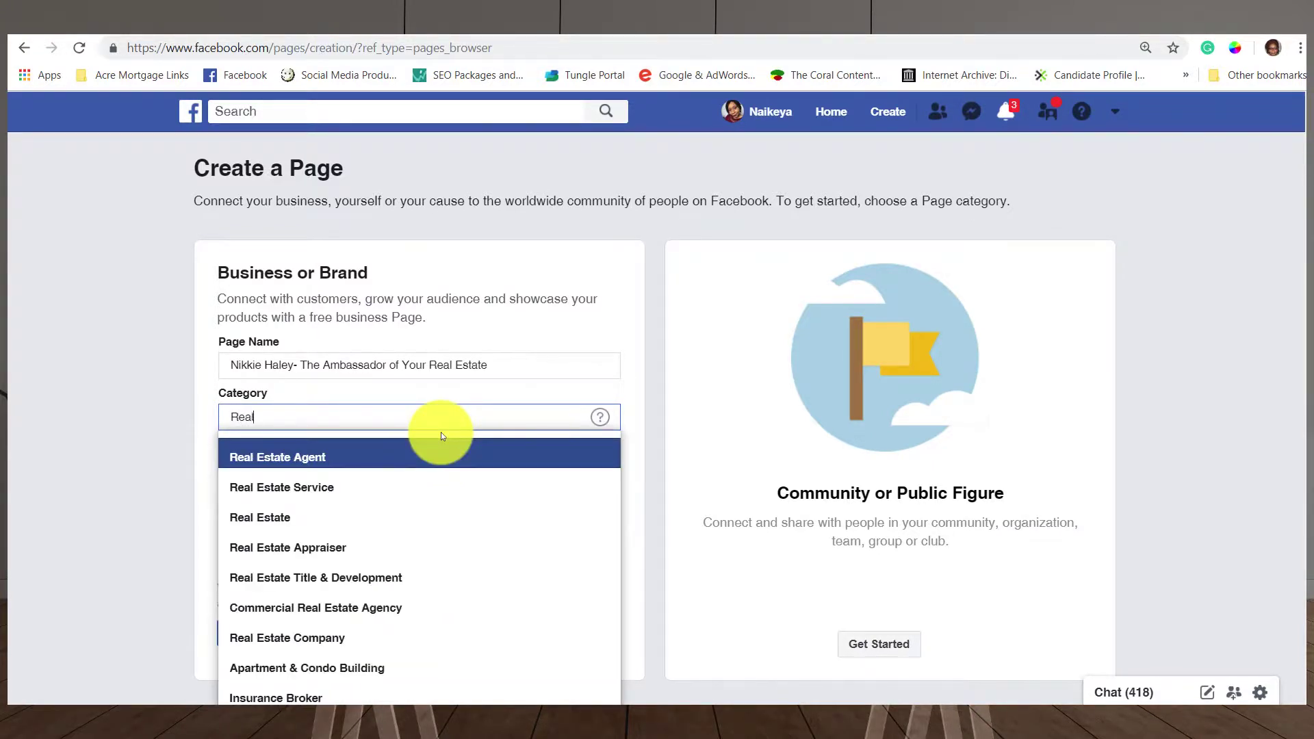
text( Ea)
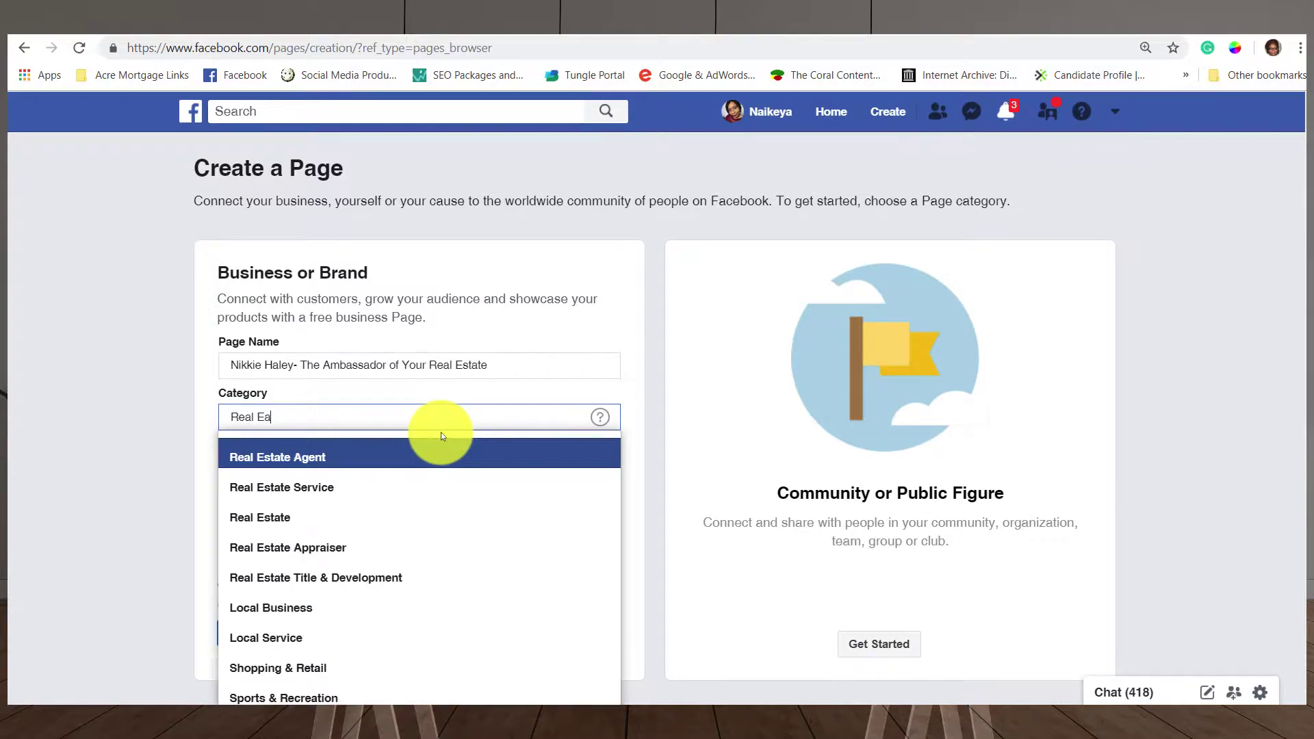
click(438, 446)
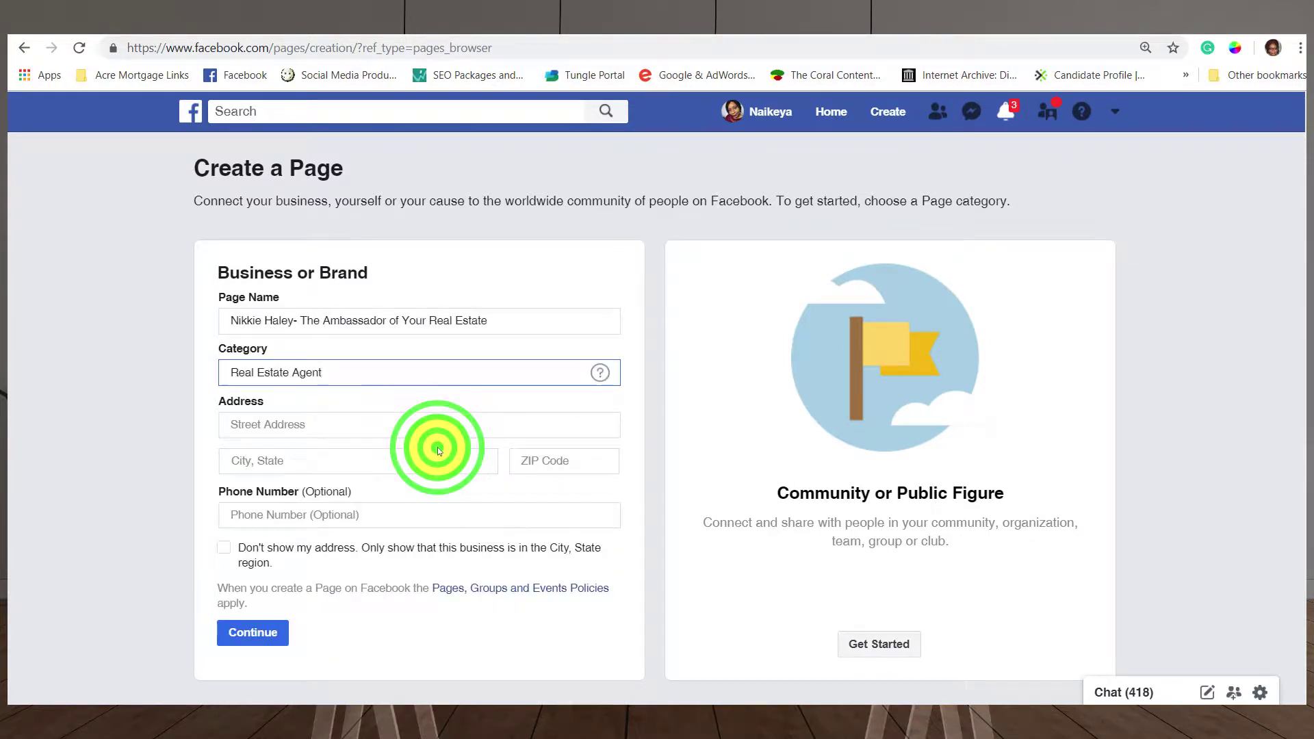
Enter the business street address, the Cherry Hill, New Jersey city, and the ZIP code.
click(416, 426)
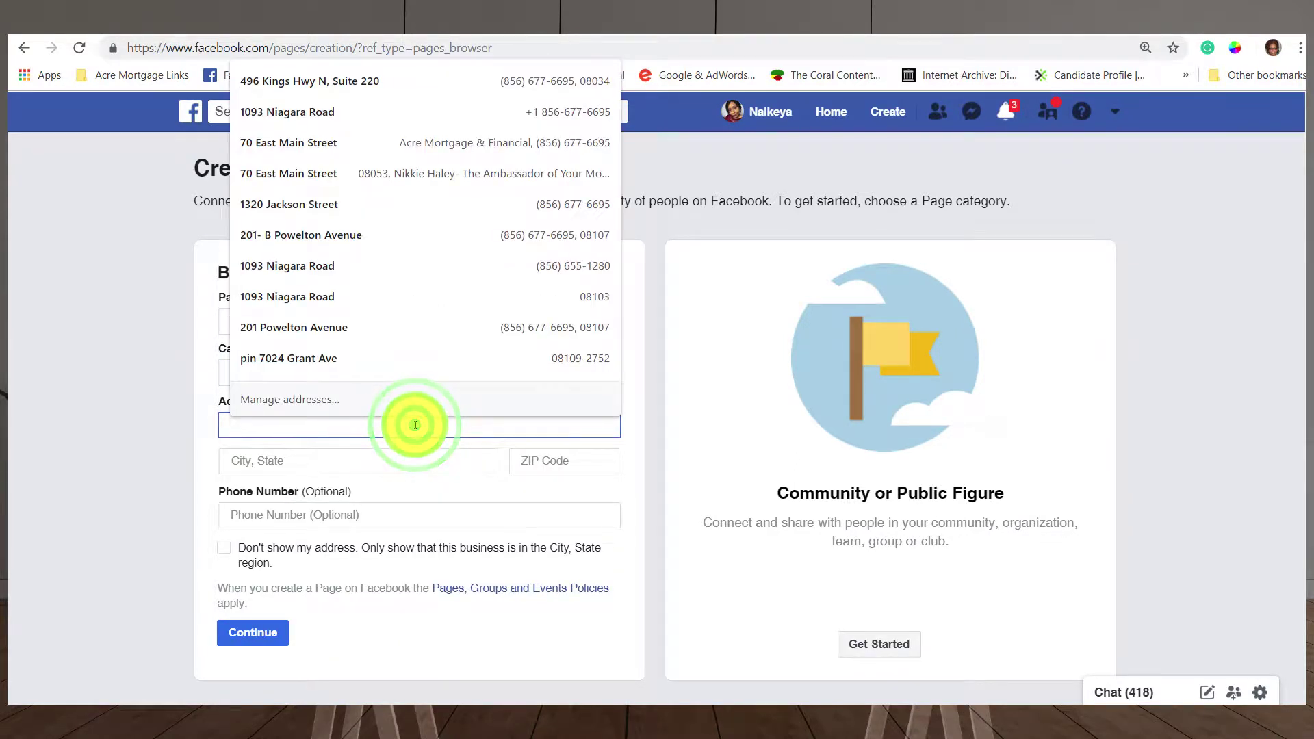
text(1234 )
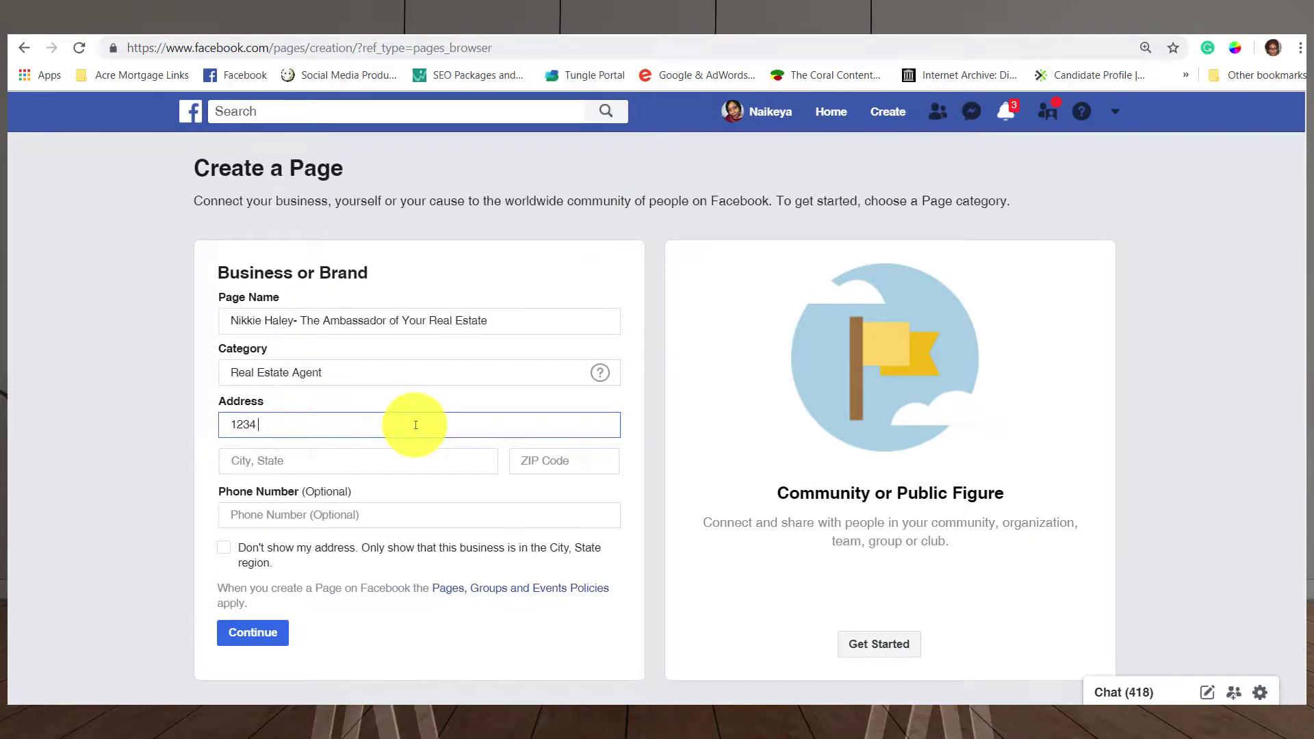
text(Cherry Way)
click(410, 459)
text(Cherr)
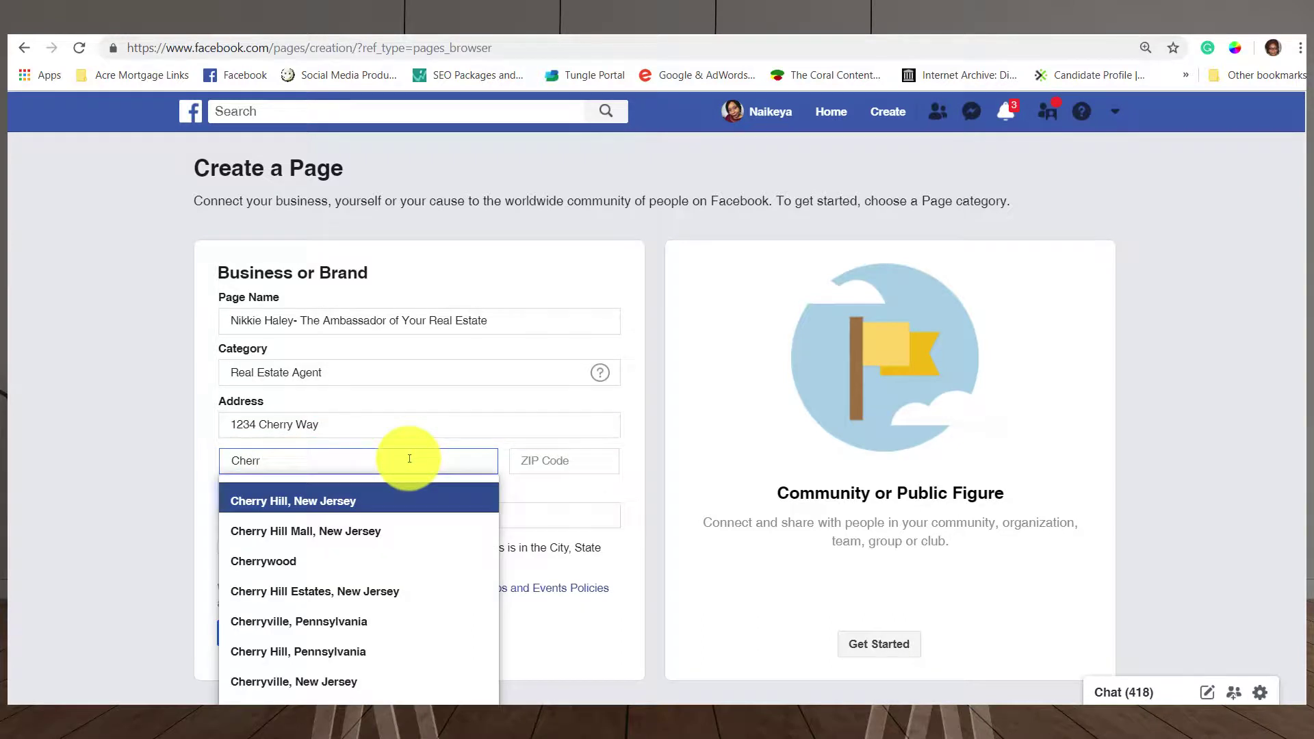
click(392, 490)
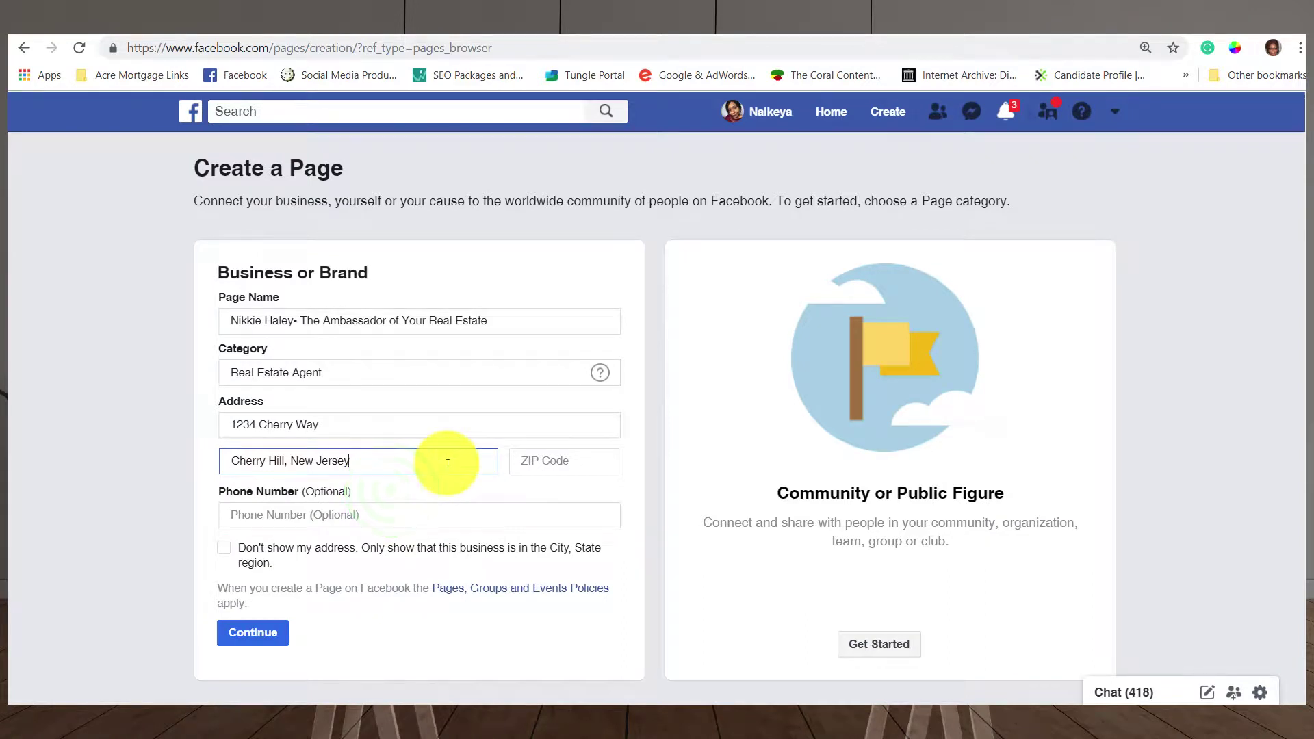
click(528, 463)
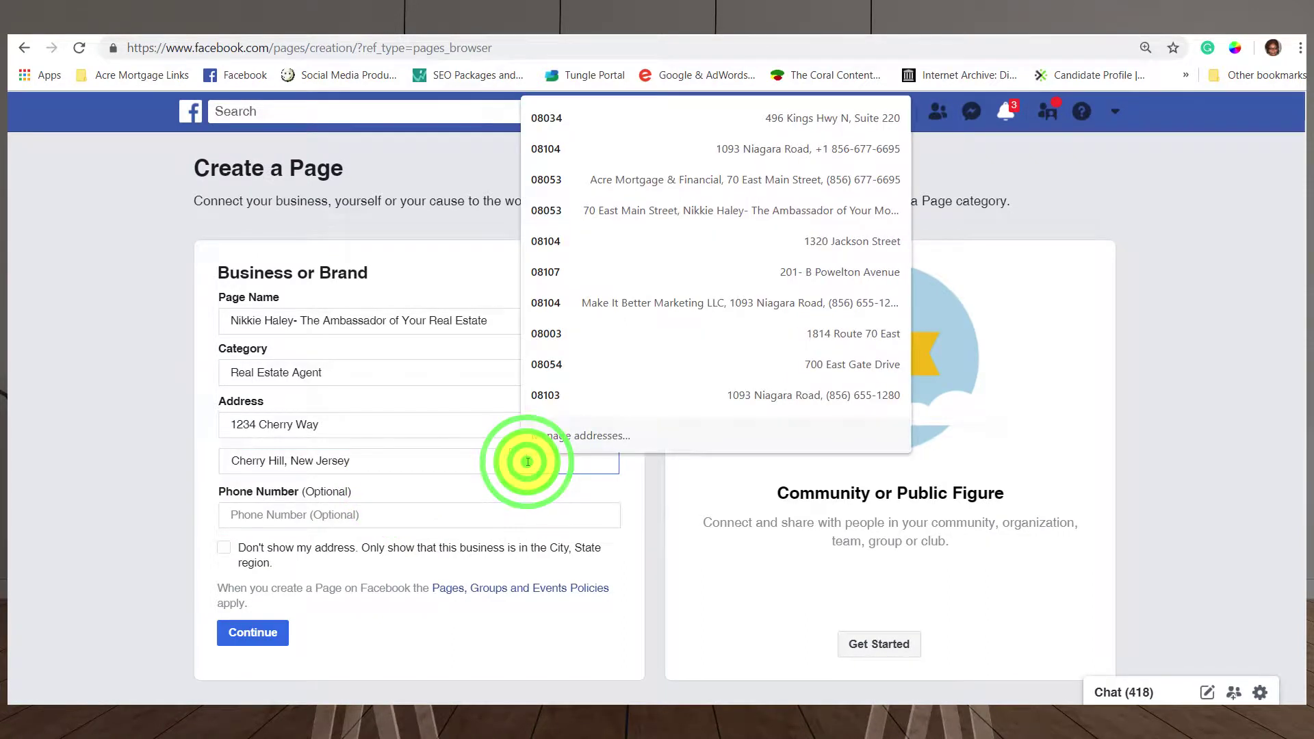
text(080)
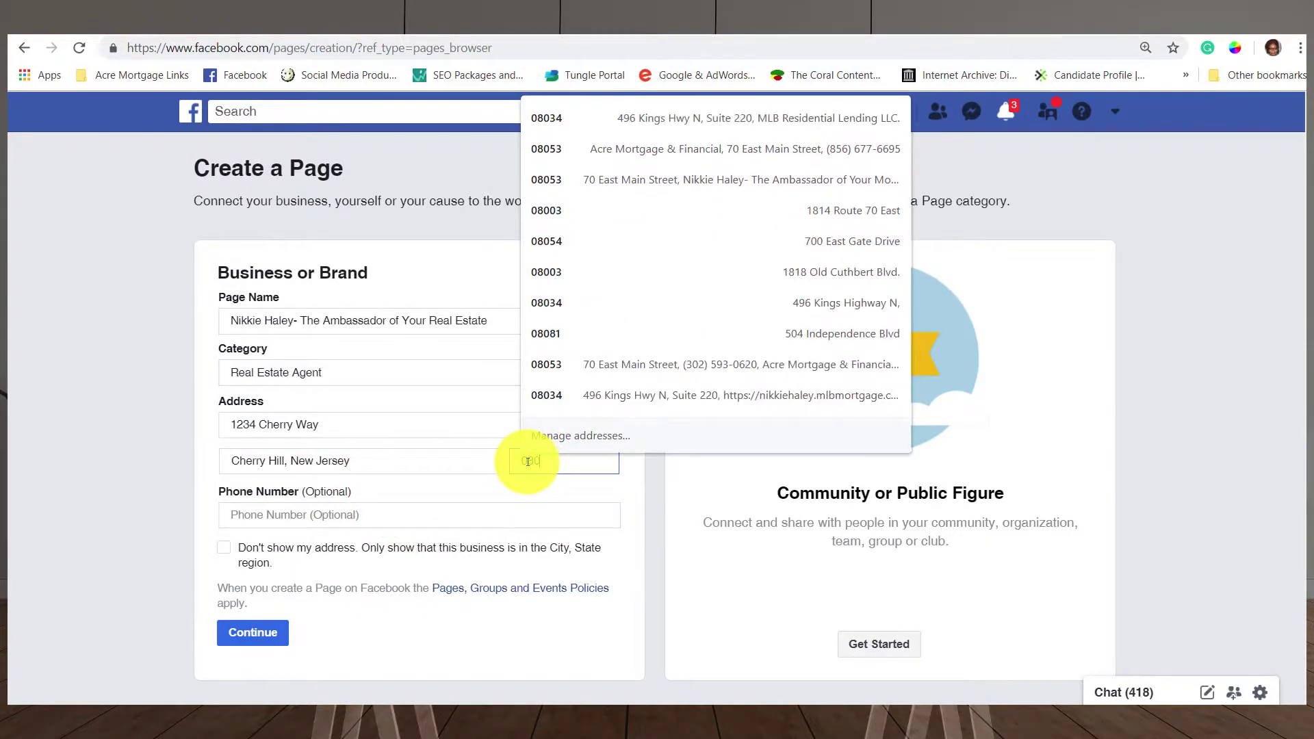
text(34)
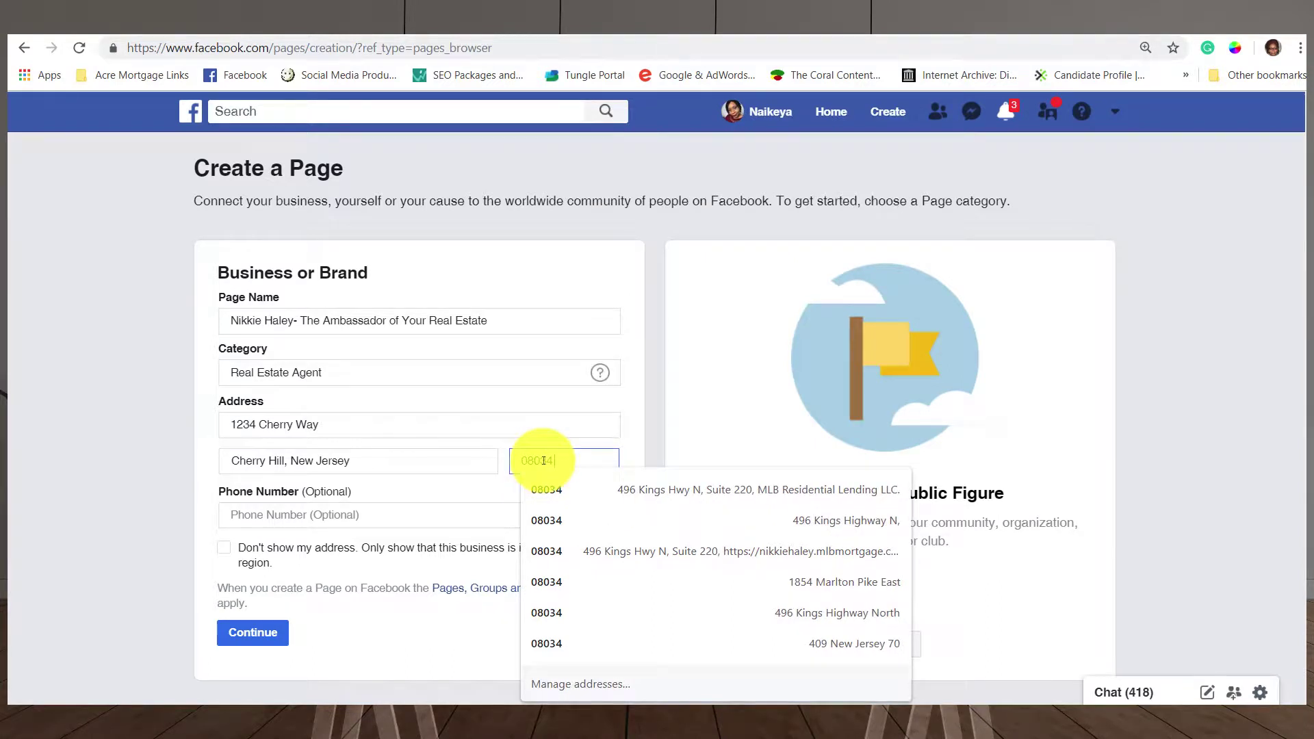
click(406, 484)
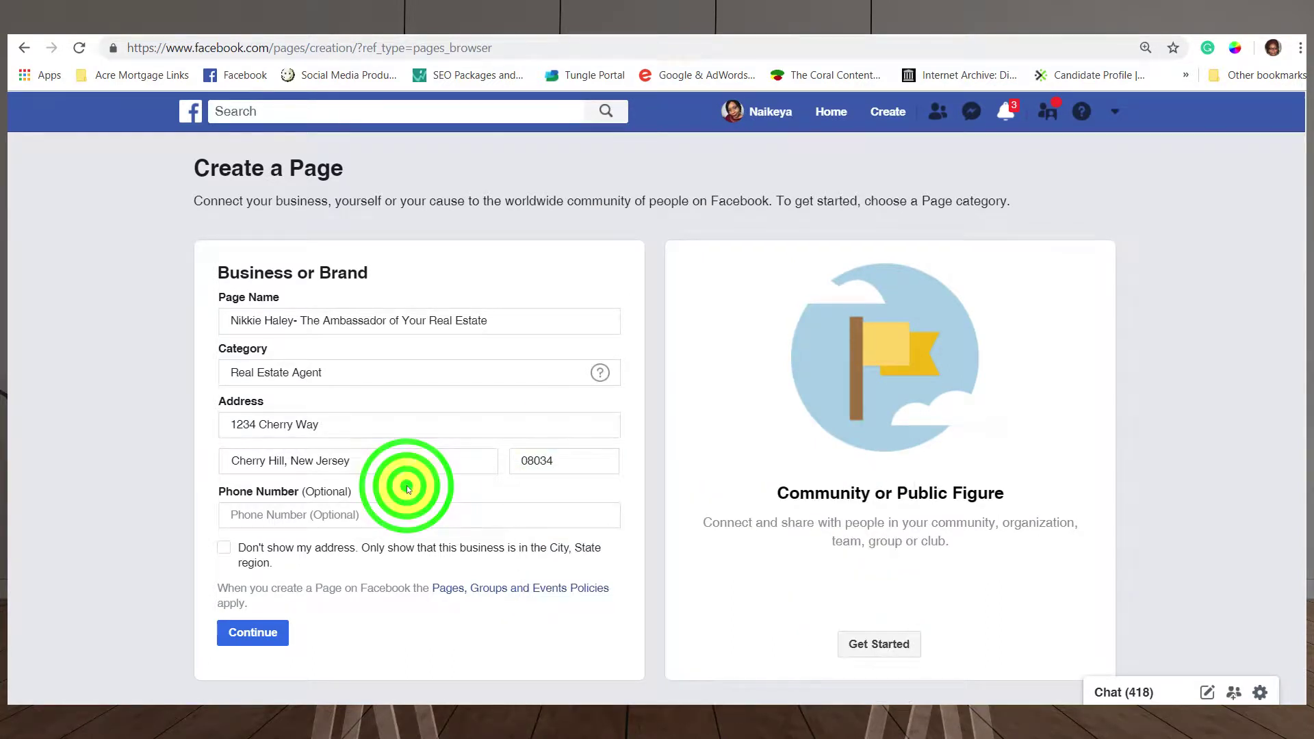
Enter the business phone number in the Phone Number field.
click(411, 514)
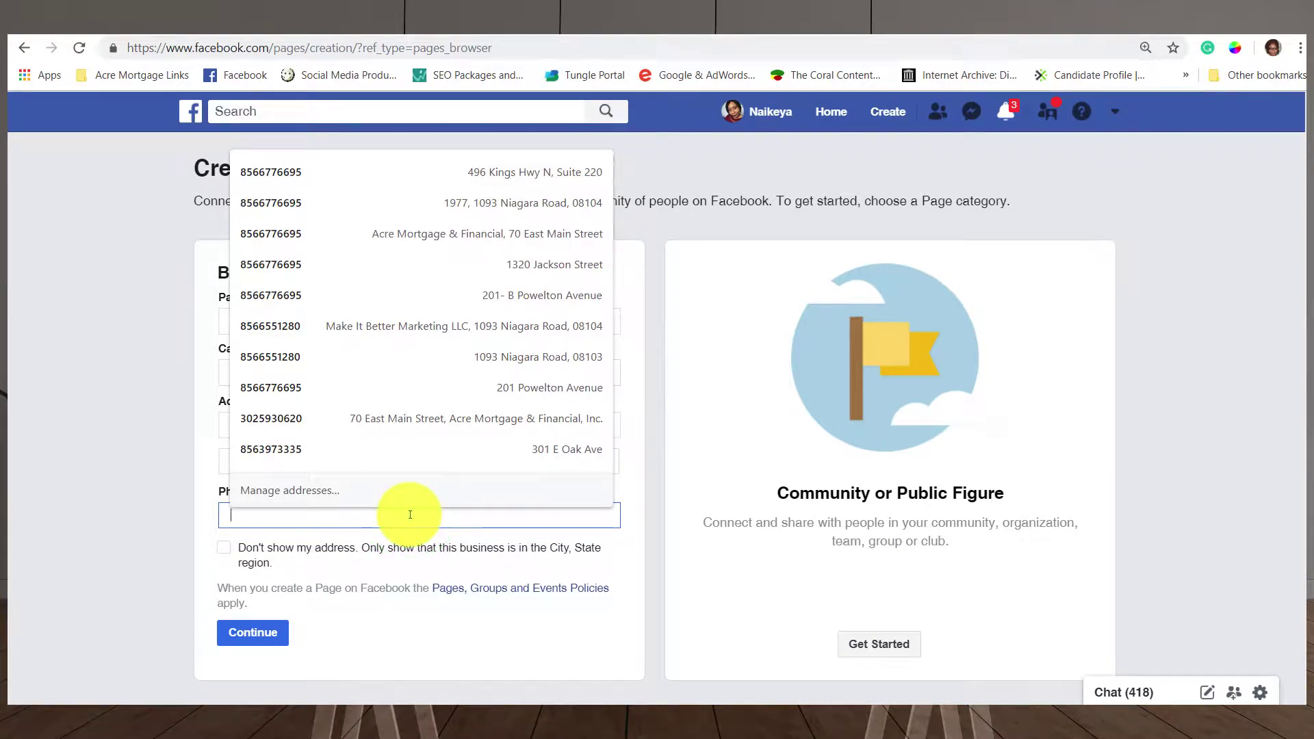
click(126, 500)
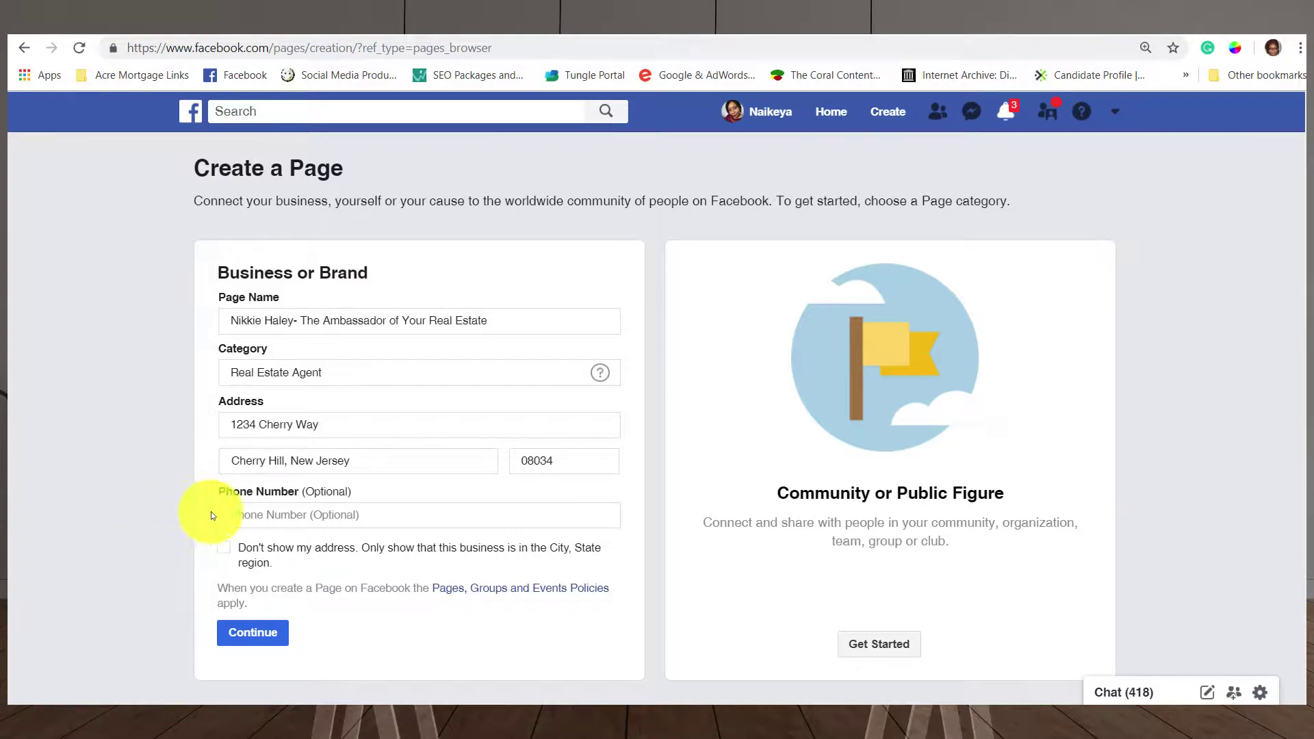
click(241, 516)
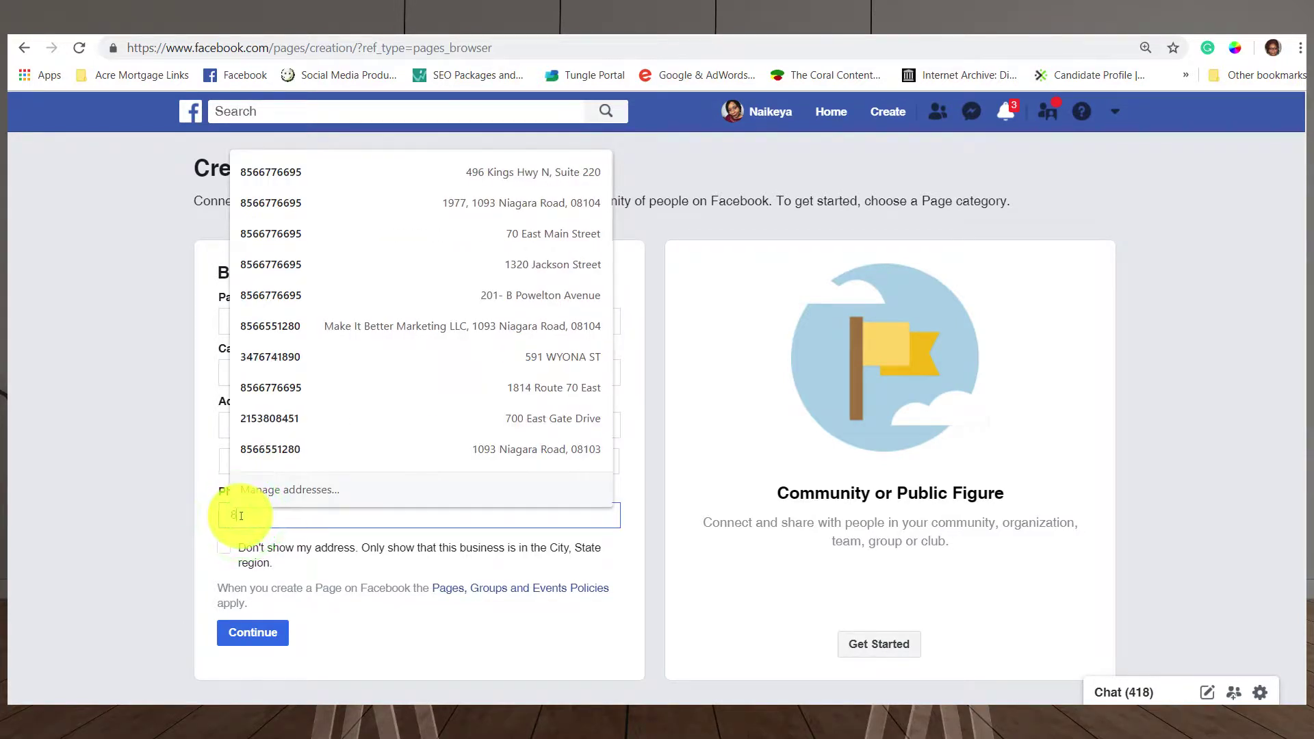
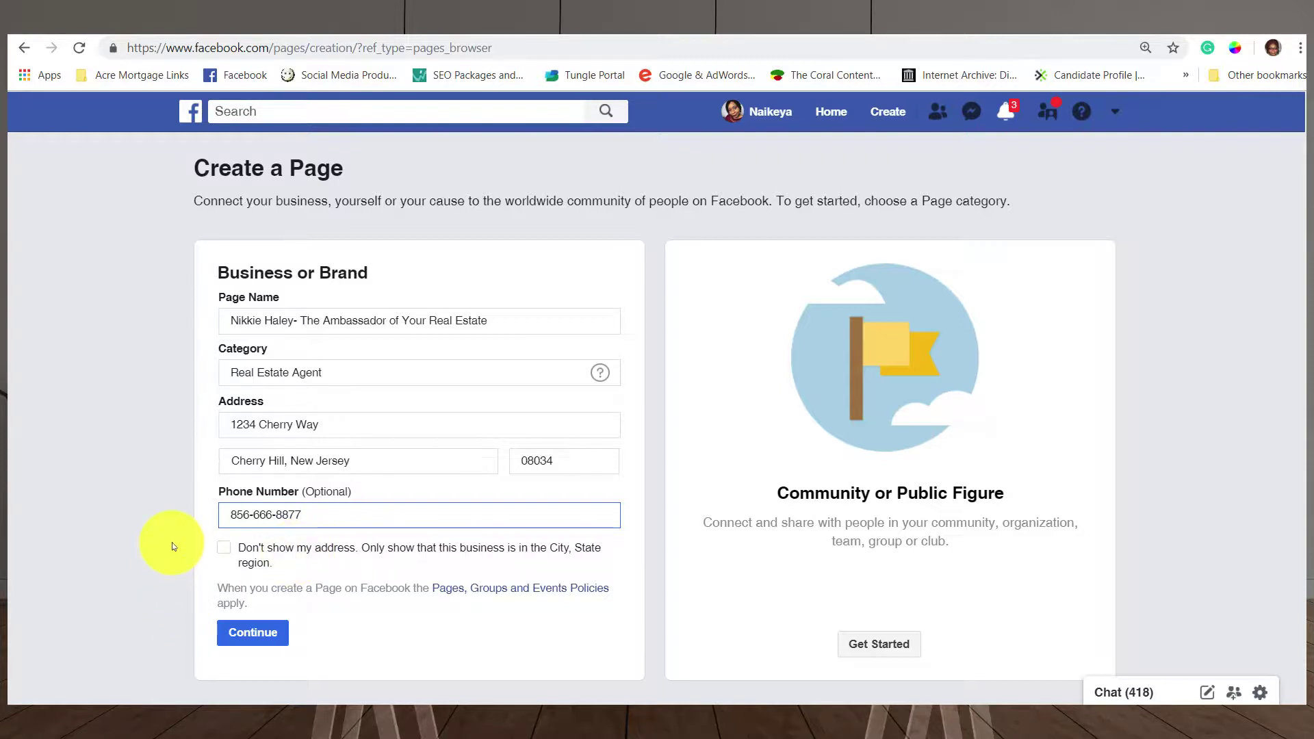
Create the page and upload Me. Headshot from the Facebook graphics folder as its profile picture.
click(266, 630)
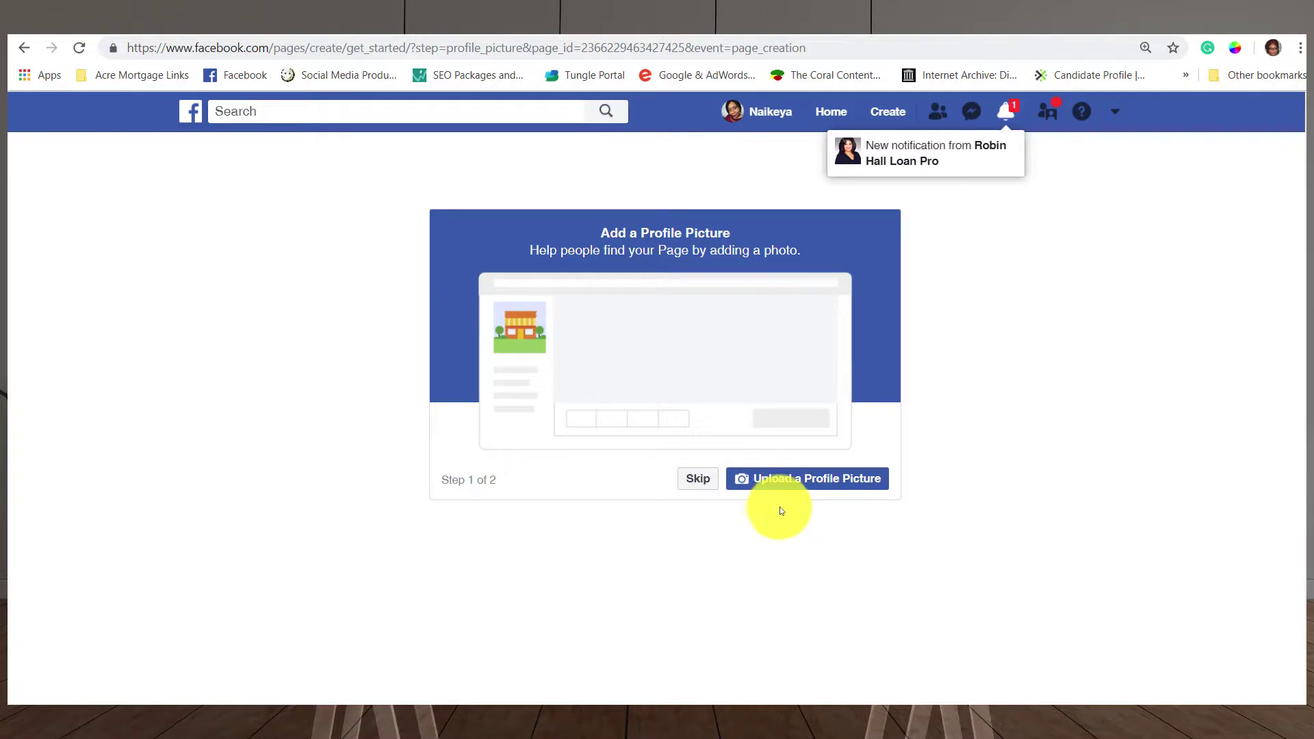
click(803, 484)
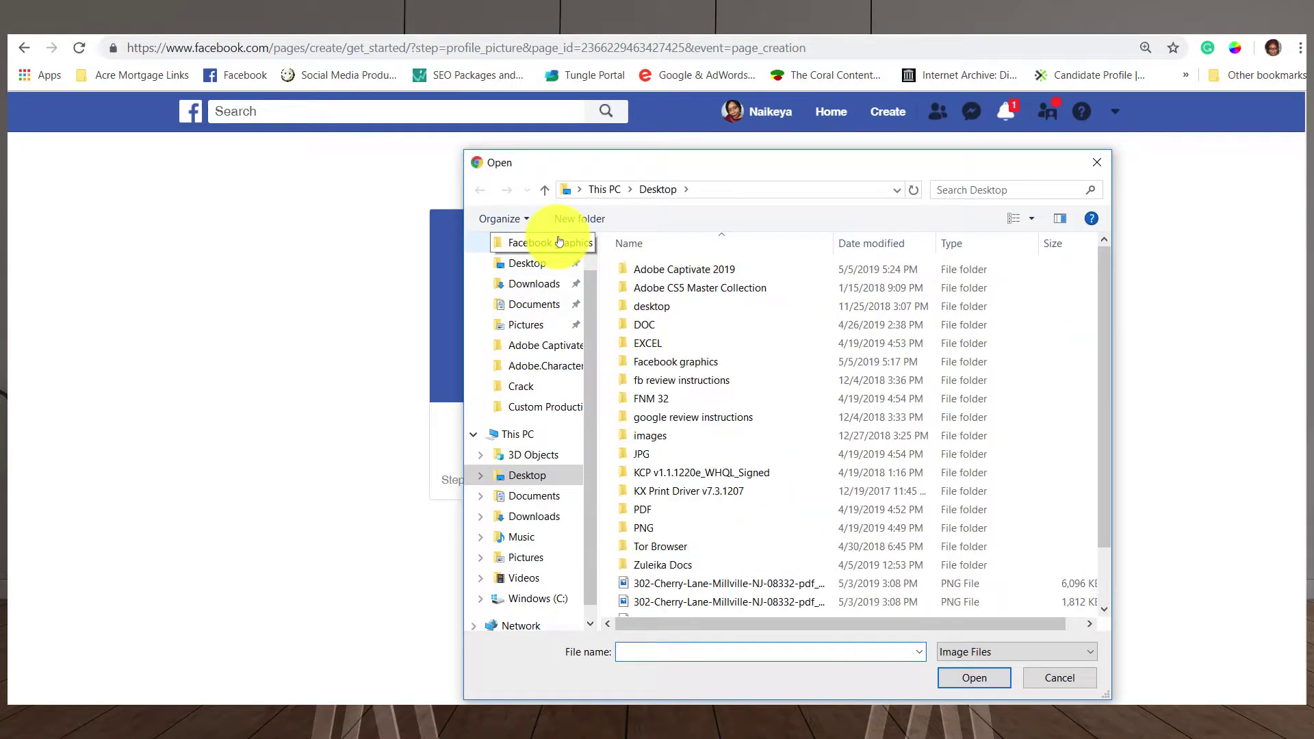
click(558, 241)
click(666, 295)
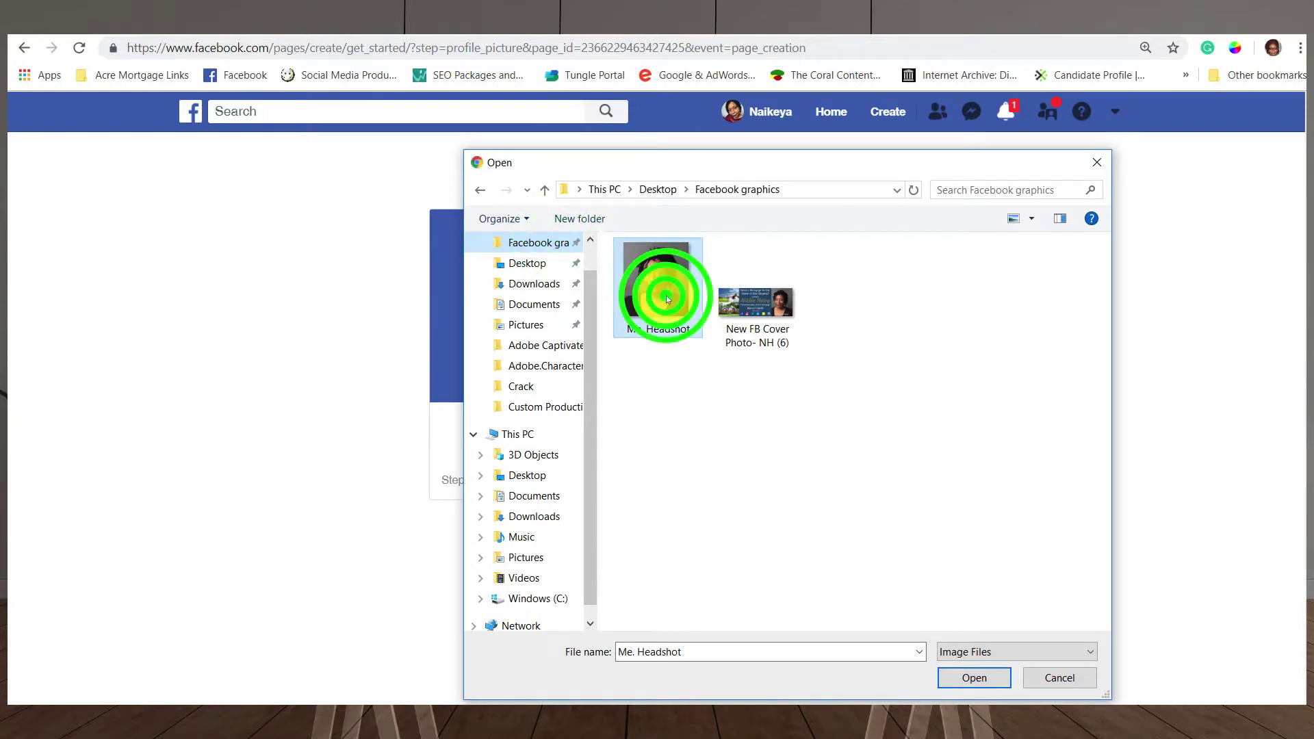
click(963, 681)
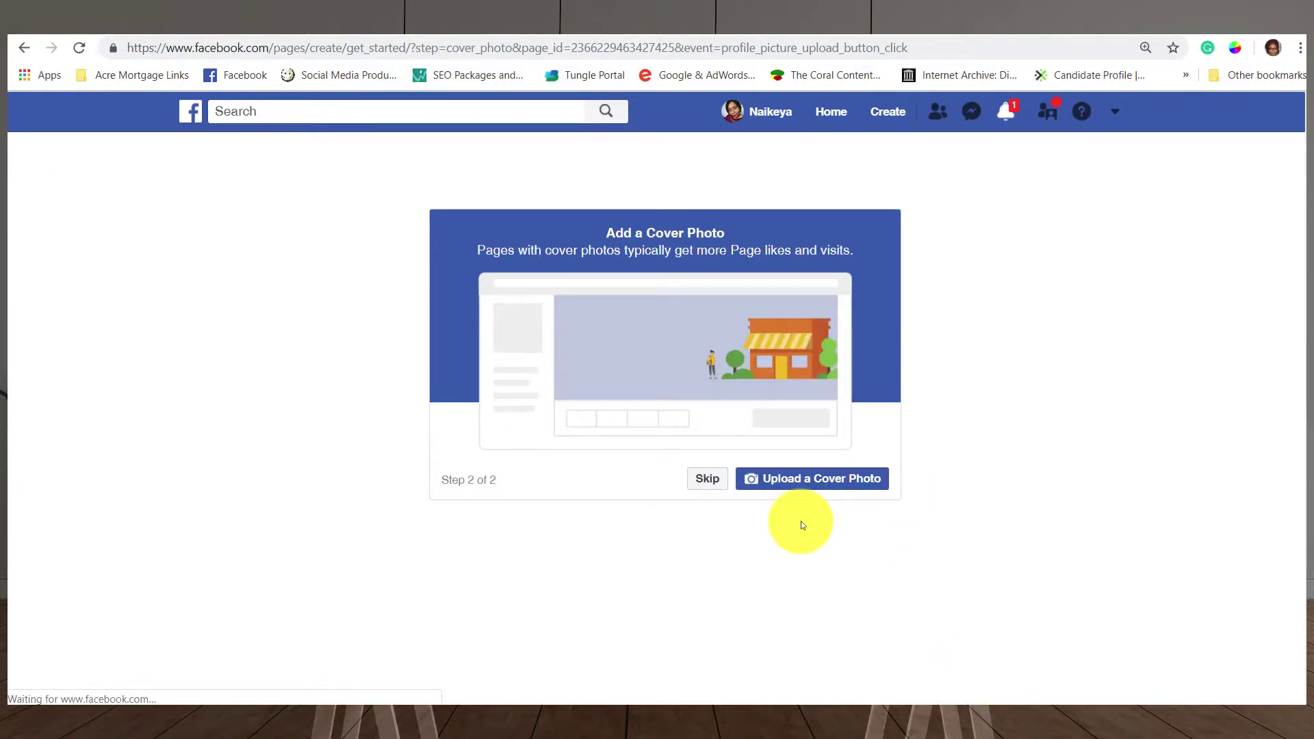
Upload the New FB Cover Photo image as the page's cover photo.
click(816, 479)
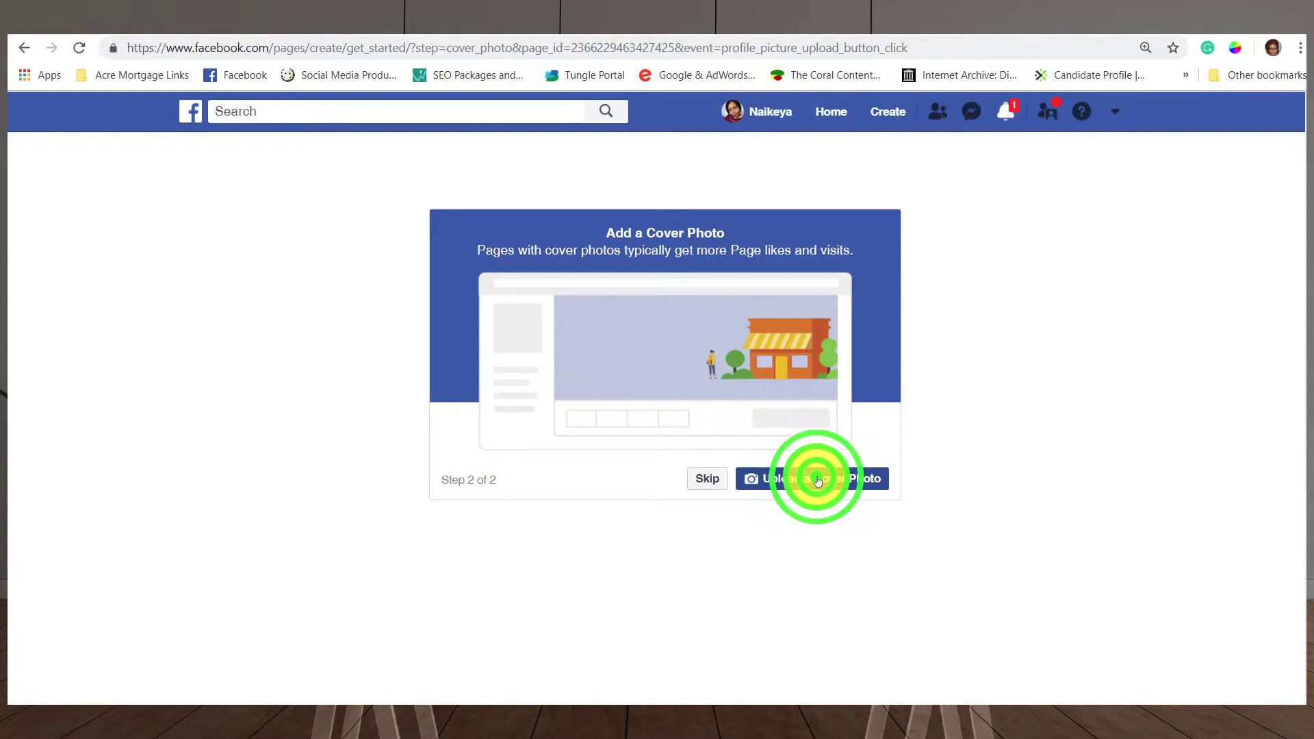
click(771, 320)
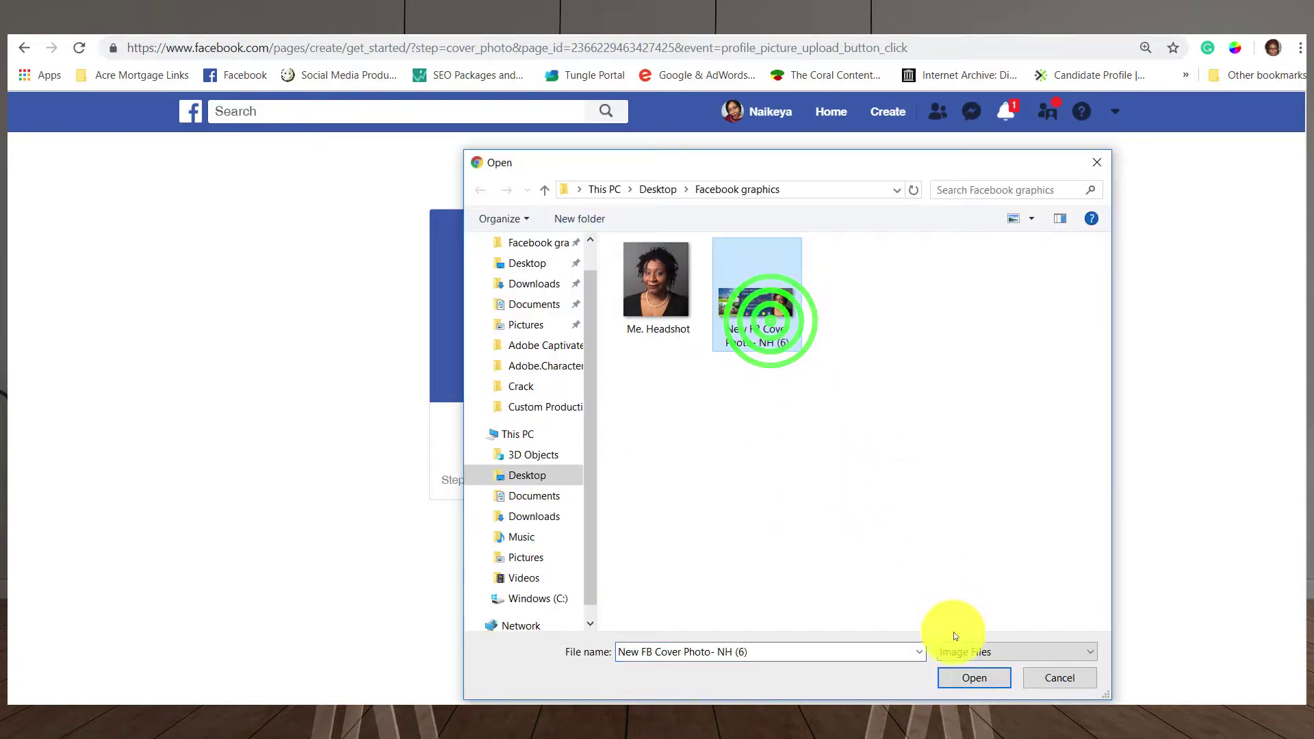
click(973, 678)
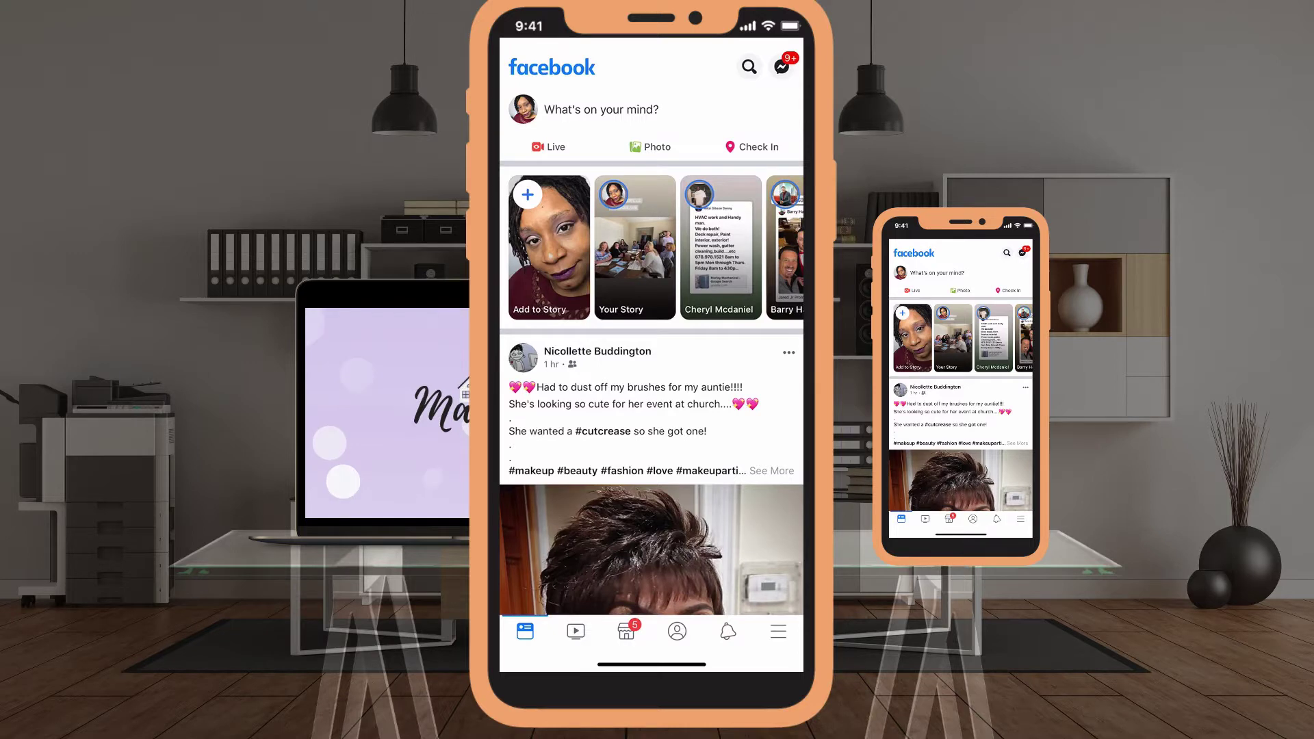
Open the main menu in the Facebook mobile app.
click(778, 630)
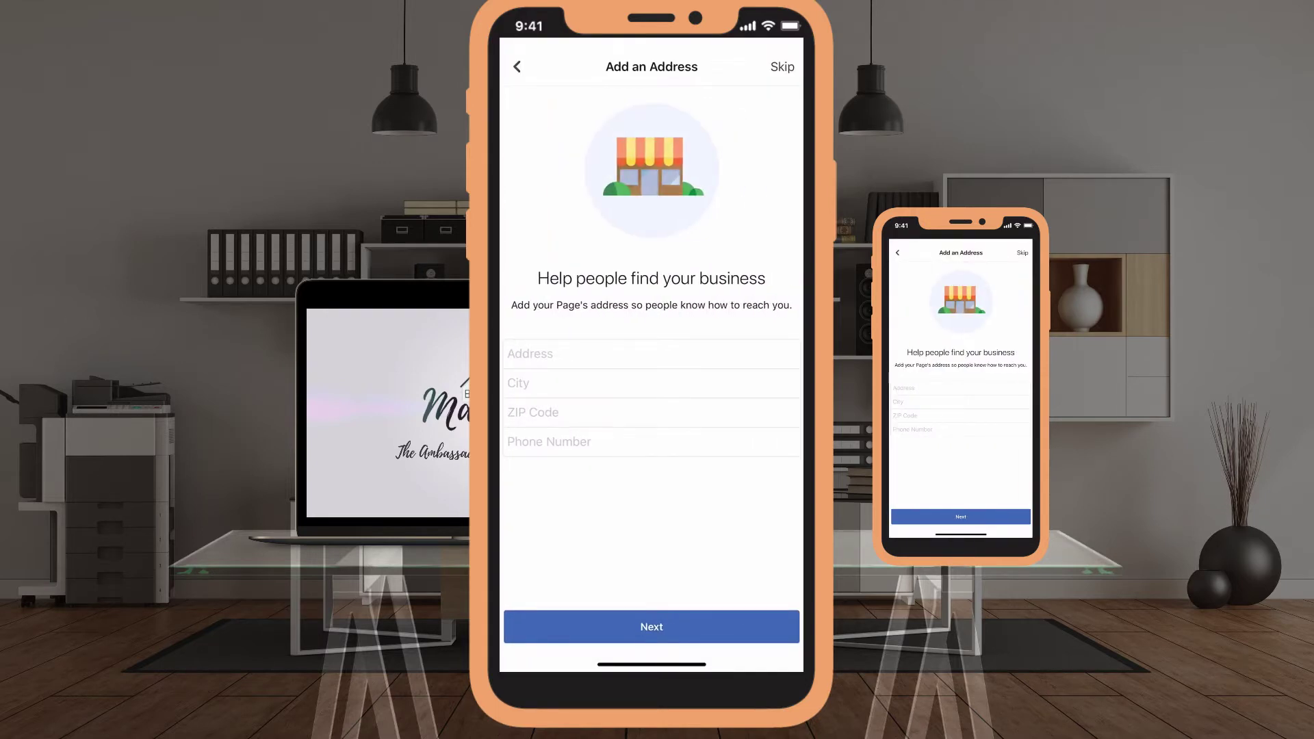
Enter the street address, choose the Cherry Hill city suggestion, and enter the ZIP code.
click(531, 353)
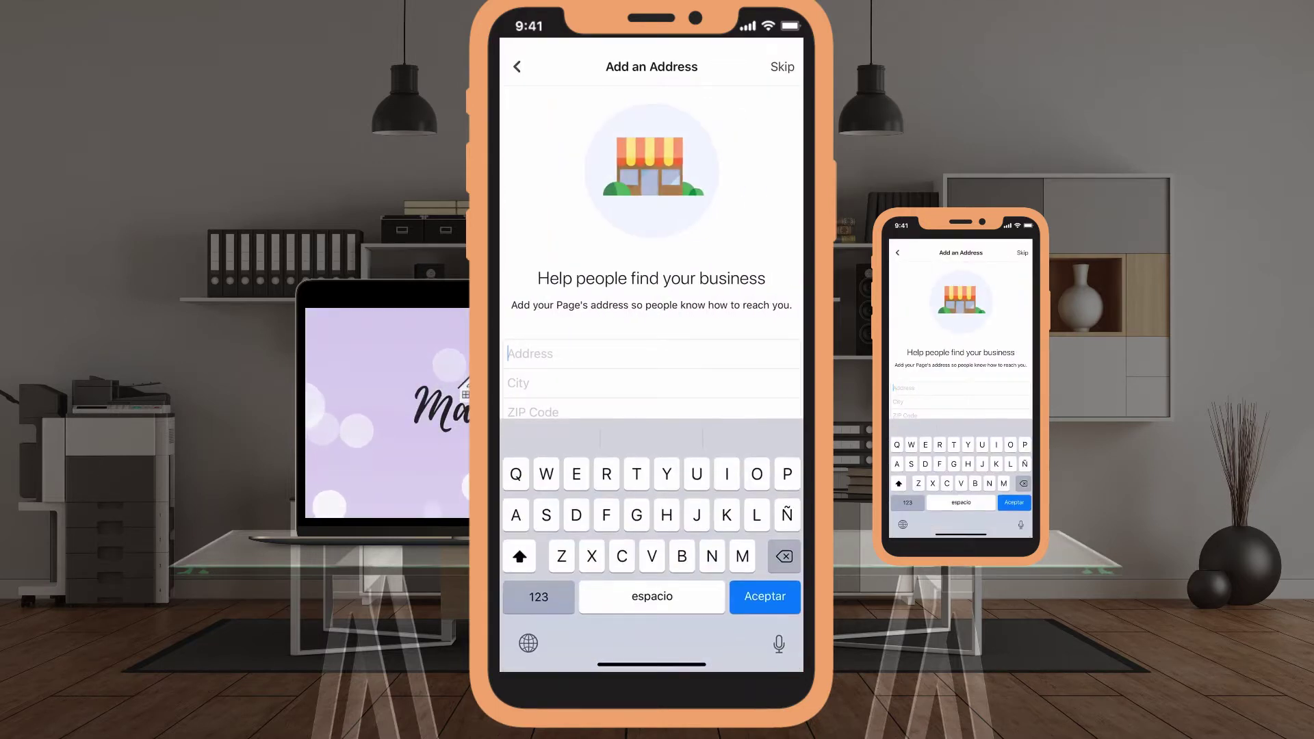
click(539, 597)
text(1234 )
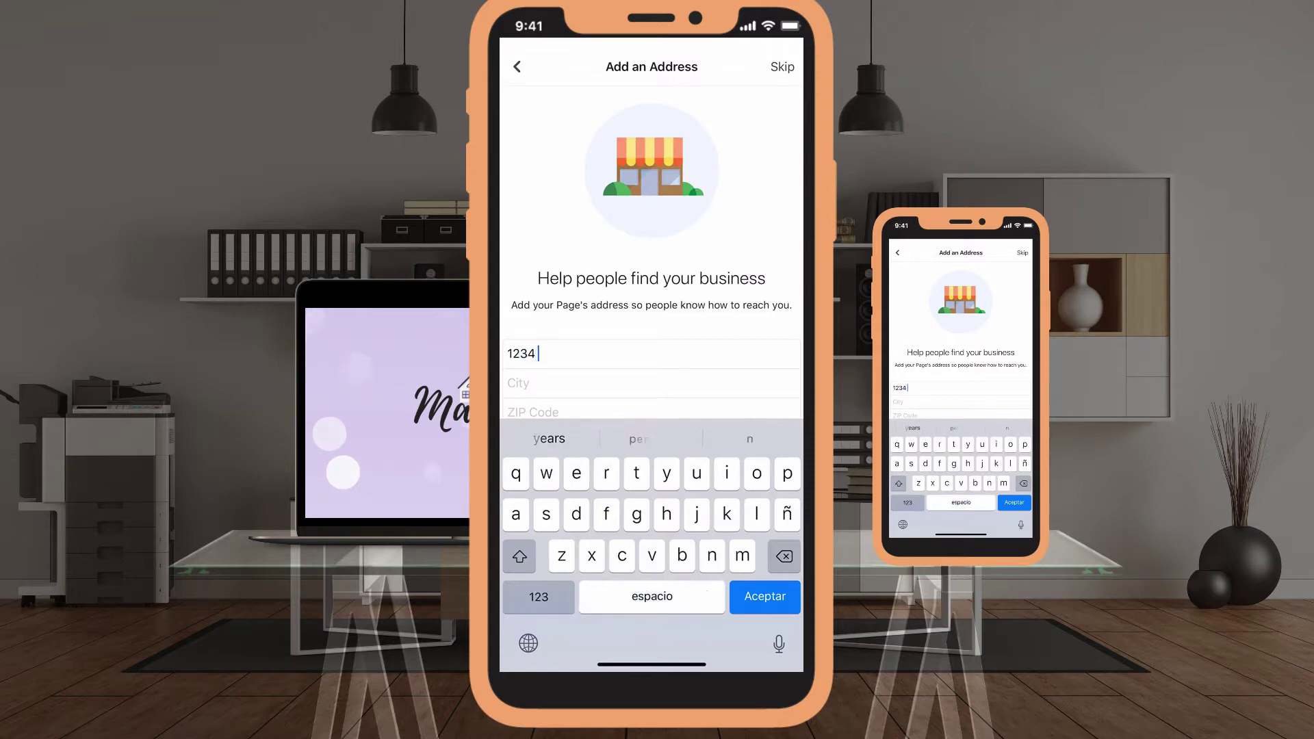
text(Cherr)
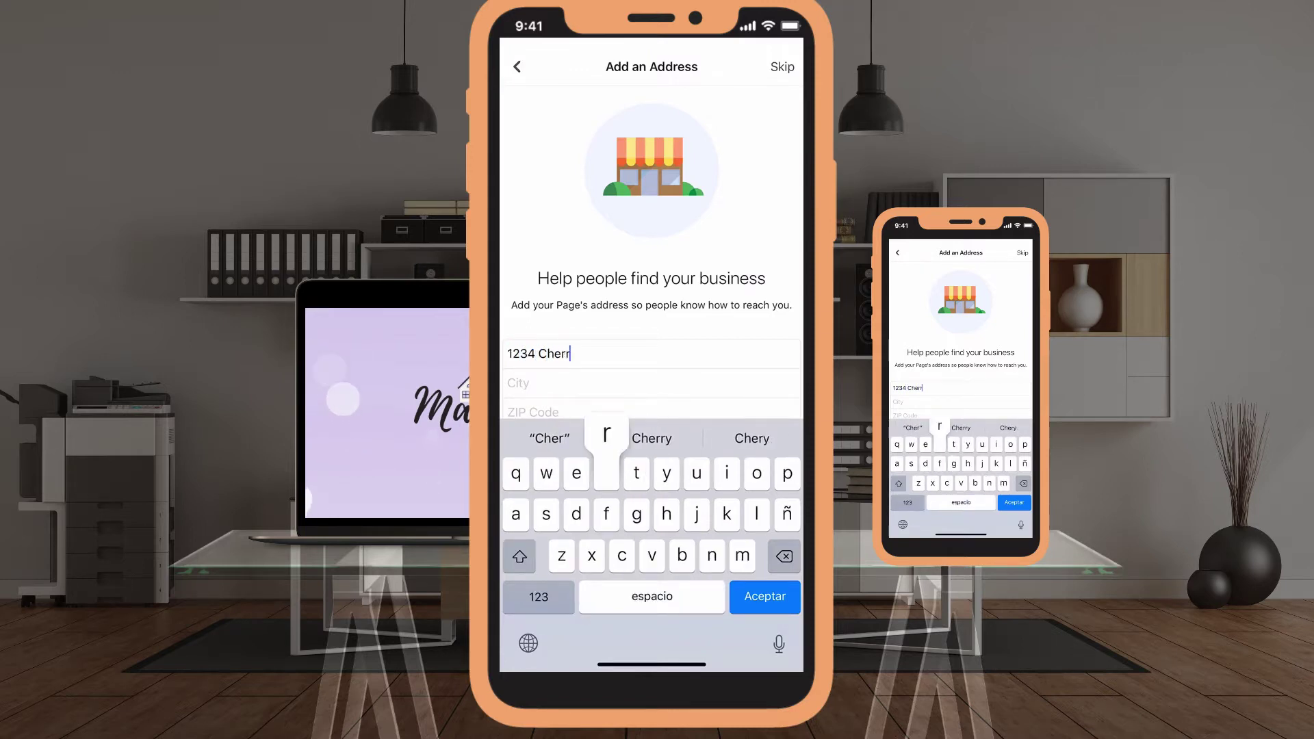
text(y Lane)
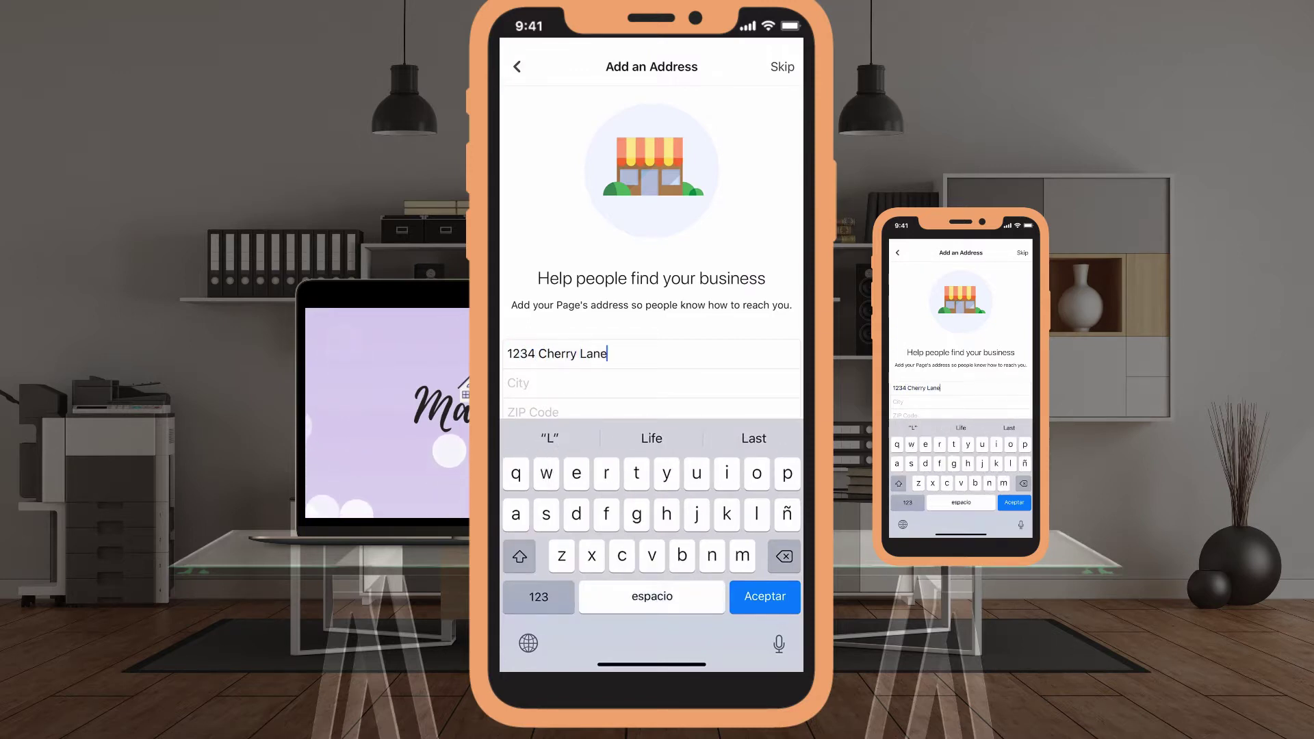
click(519, 383)
text(Chee)
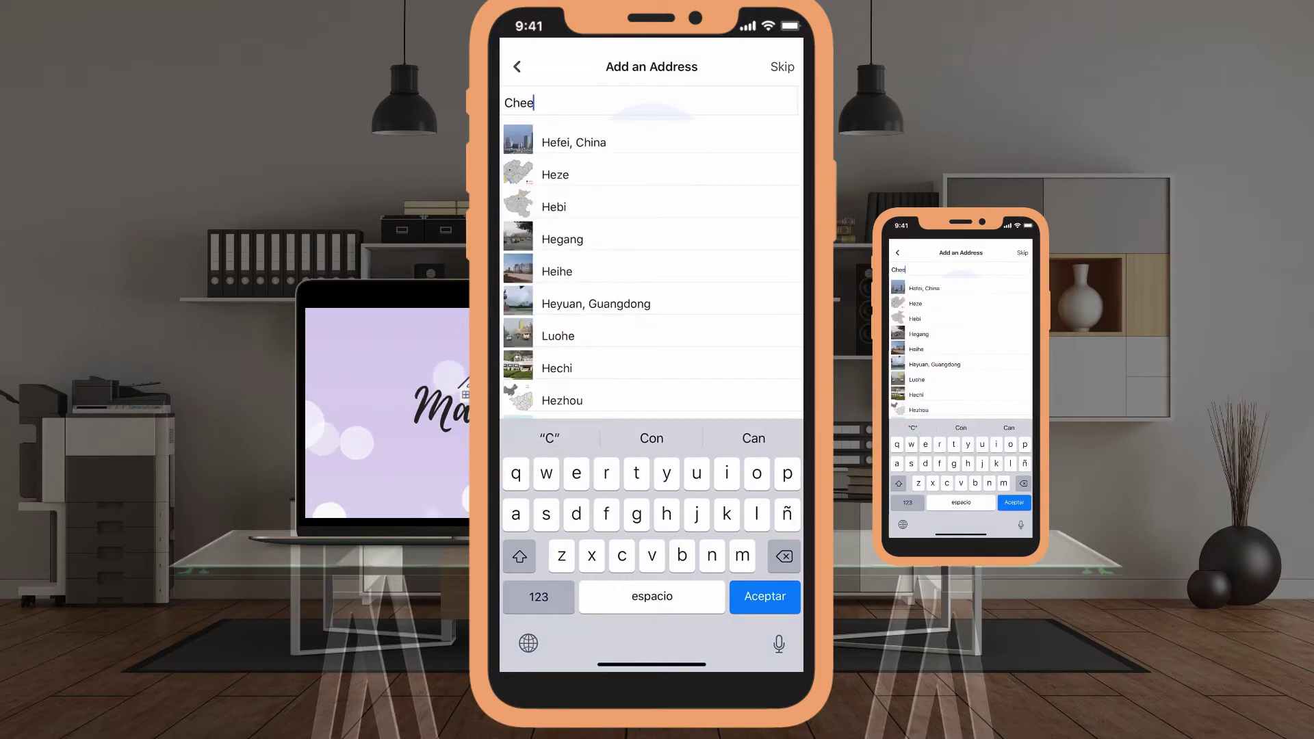
key(BackSpace)
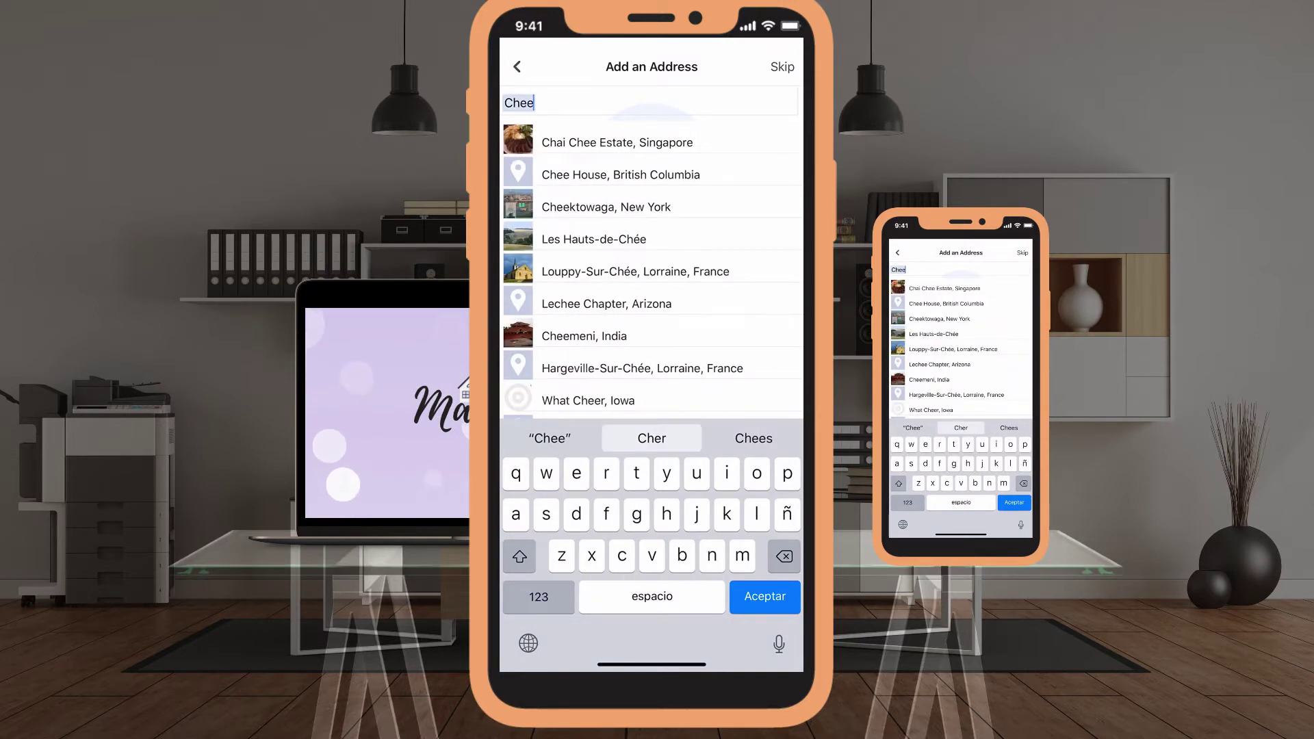
text(r)
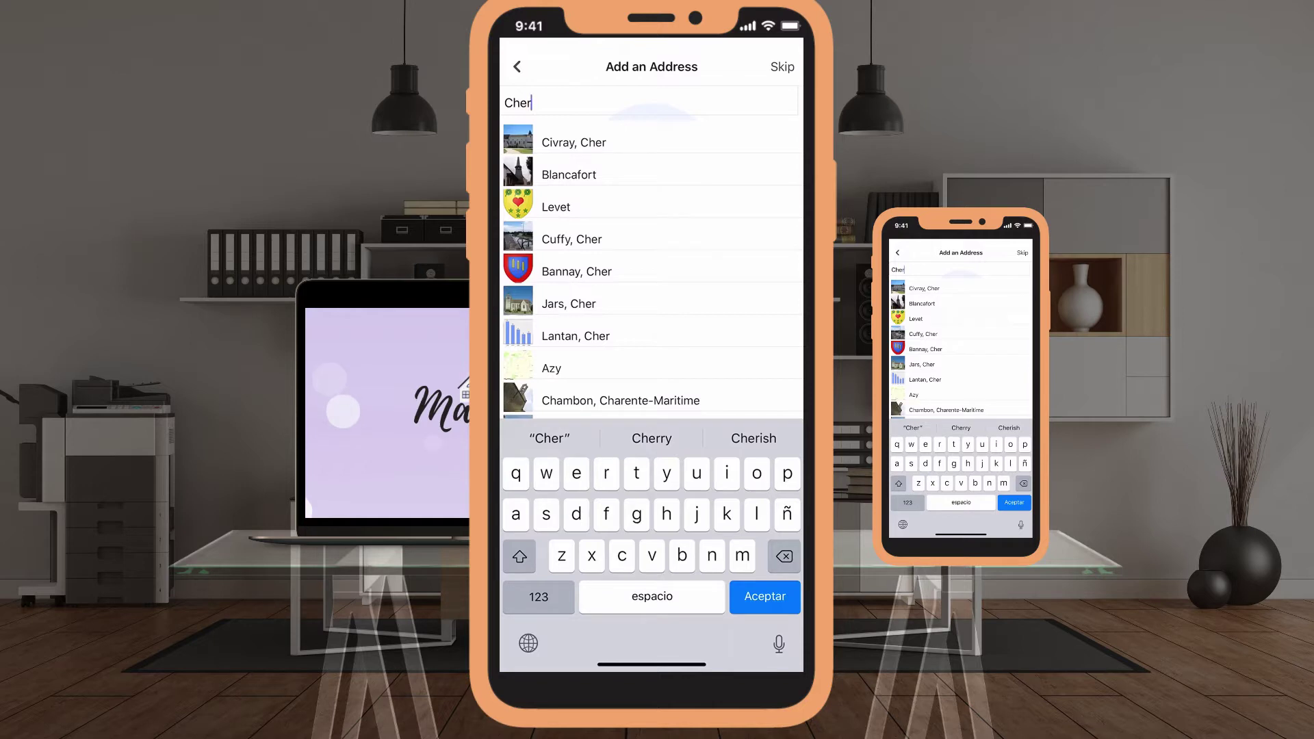
text(ry)
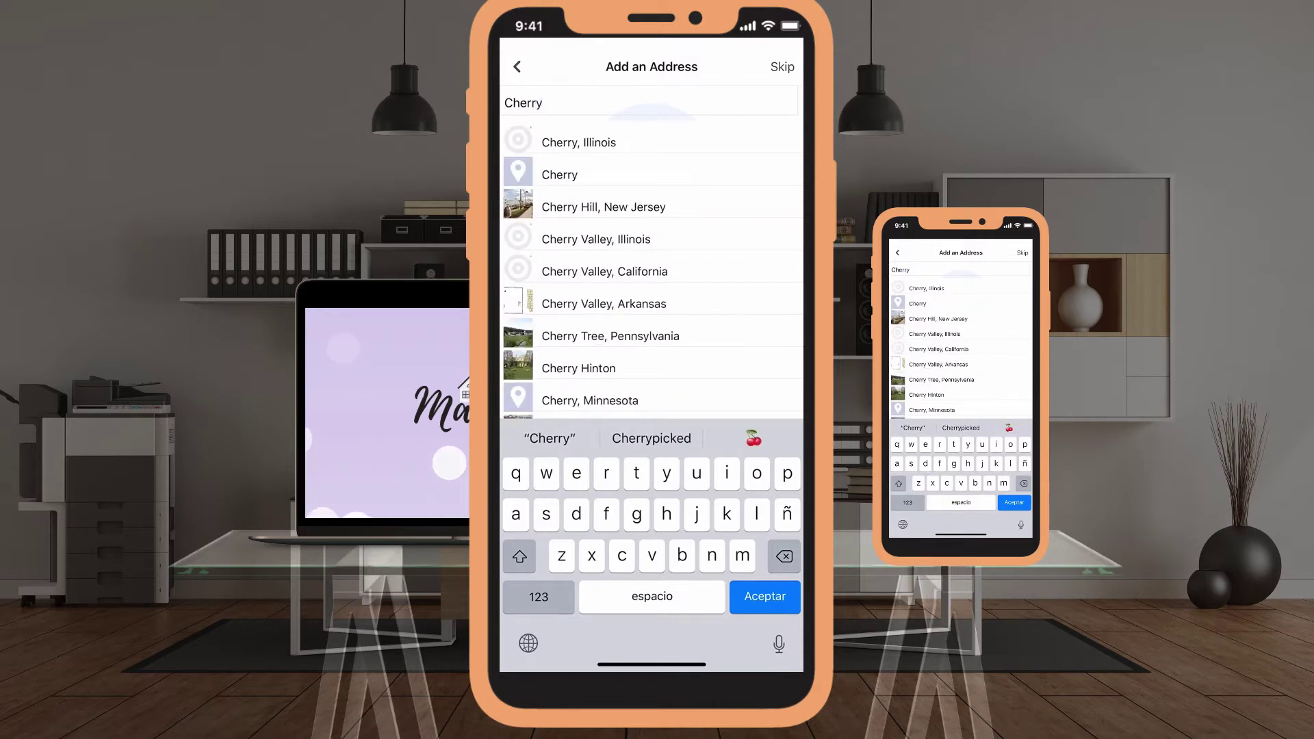
key(BackSpace)
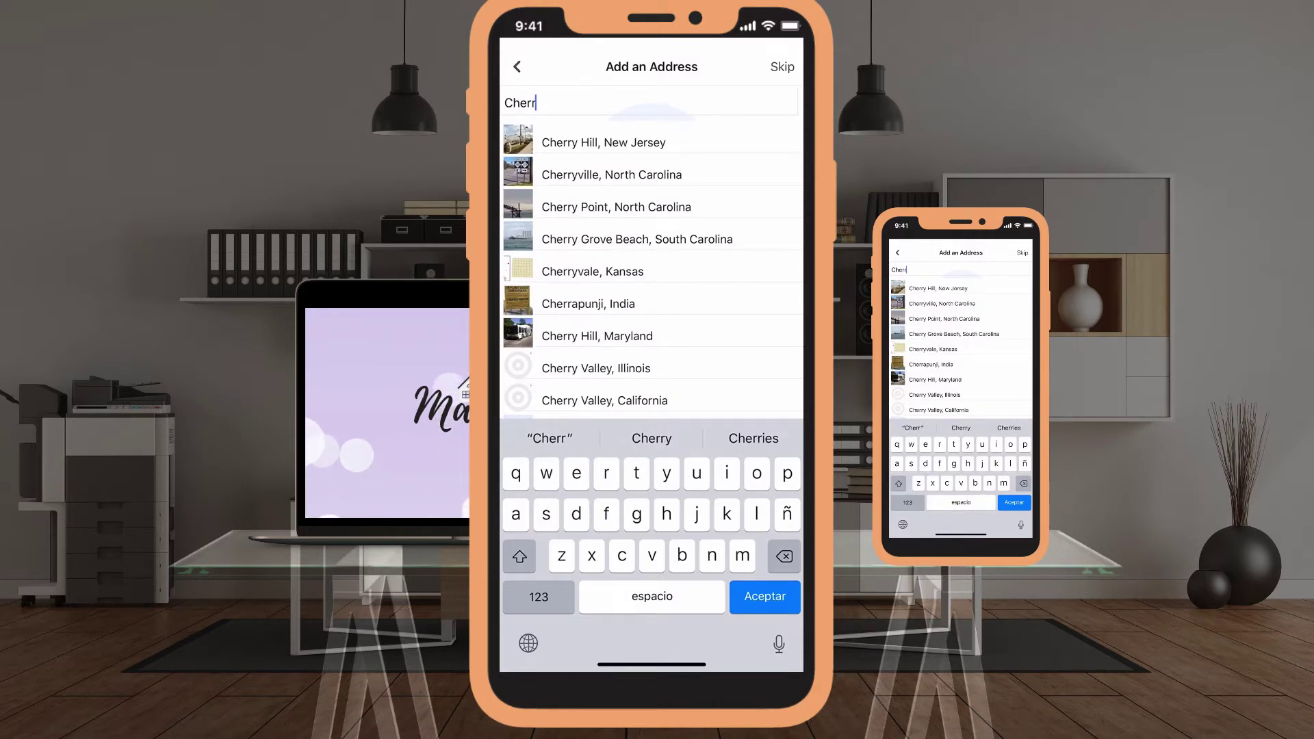
click(602, 142)
click(534, 403)
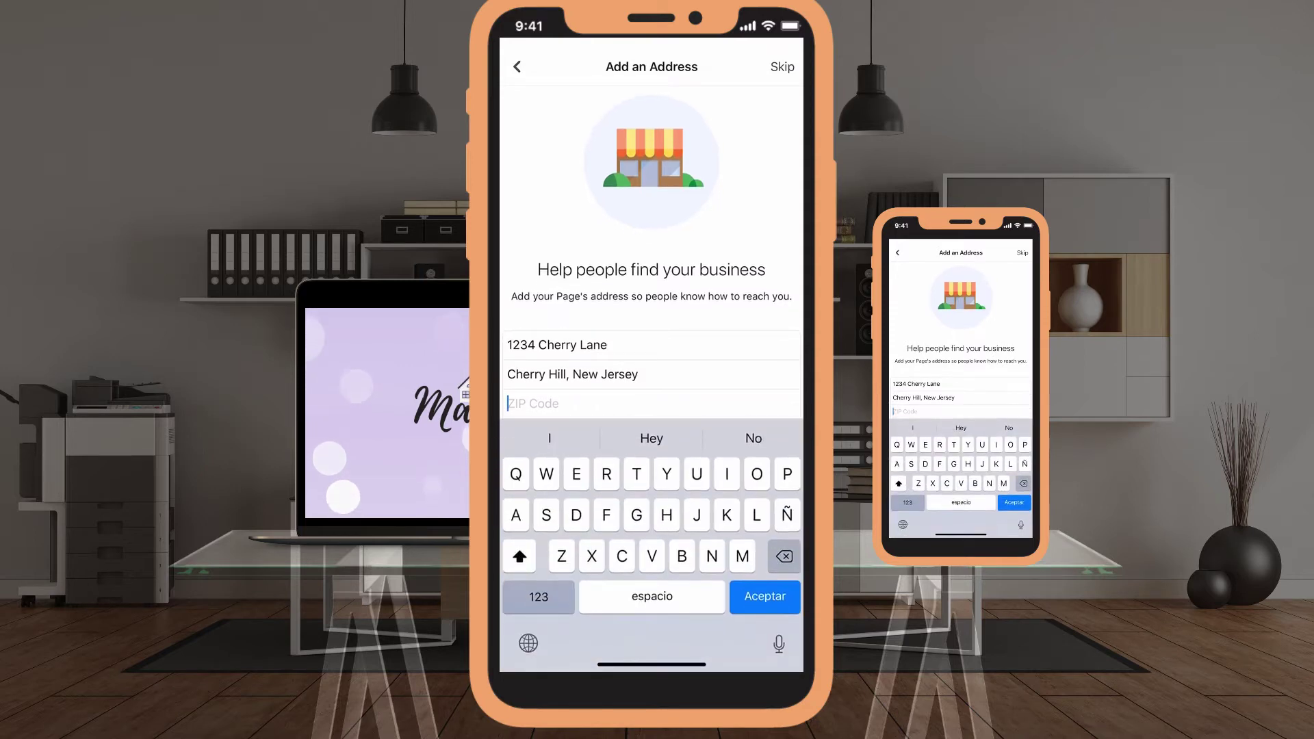
text(080)
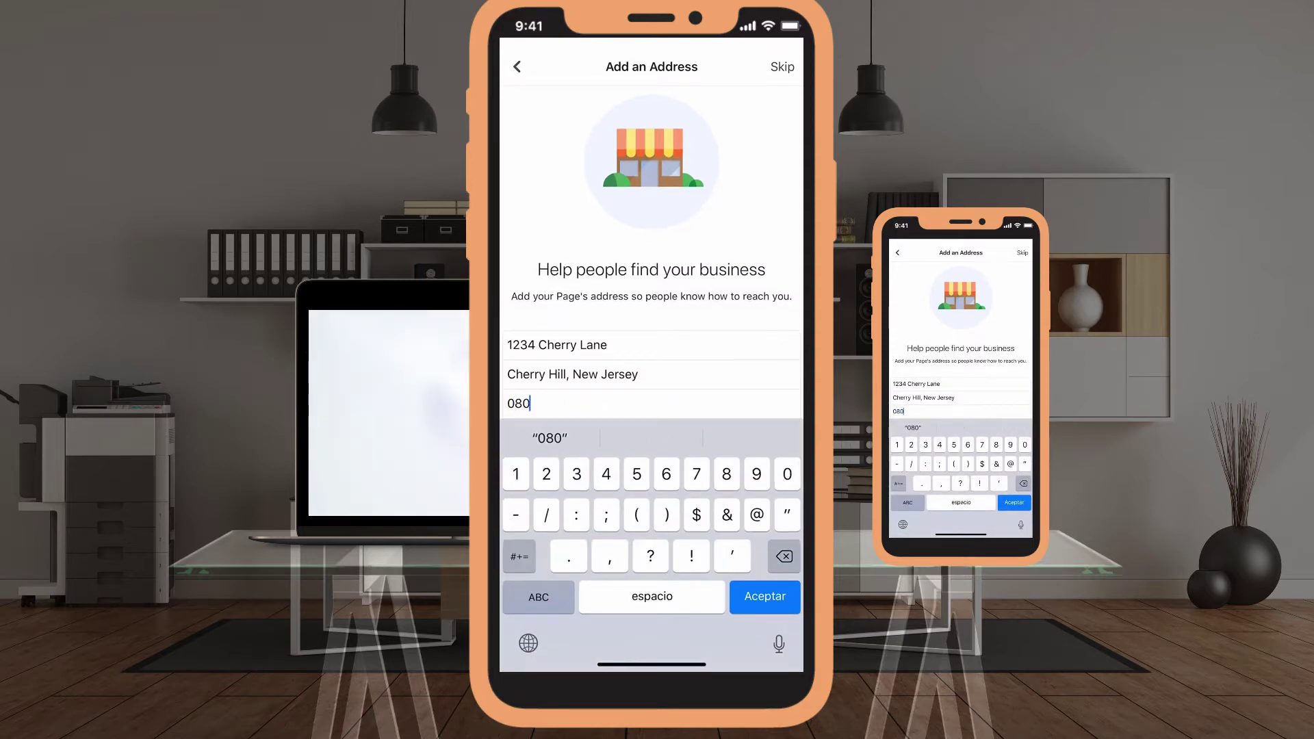
text(34)
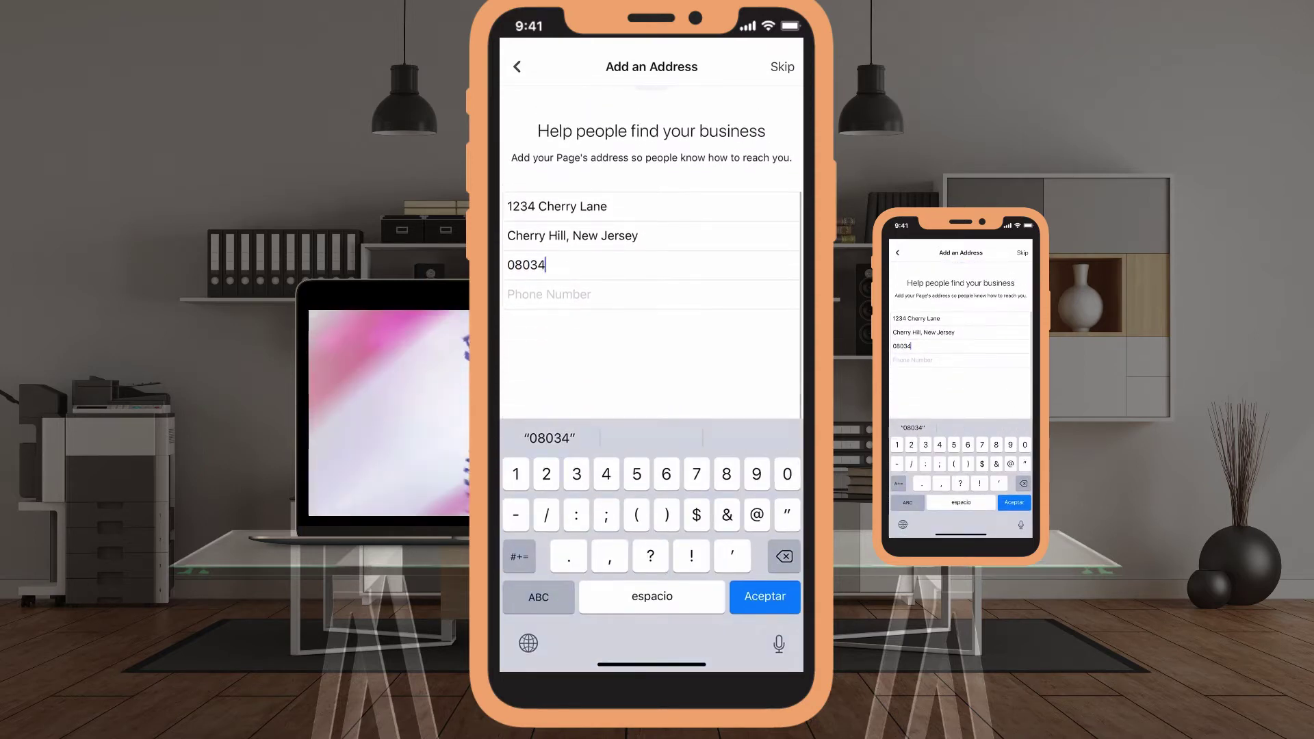
Enter the page's phone number and confirm the address details.
click(549, 294)
click(539, 597)
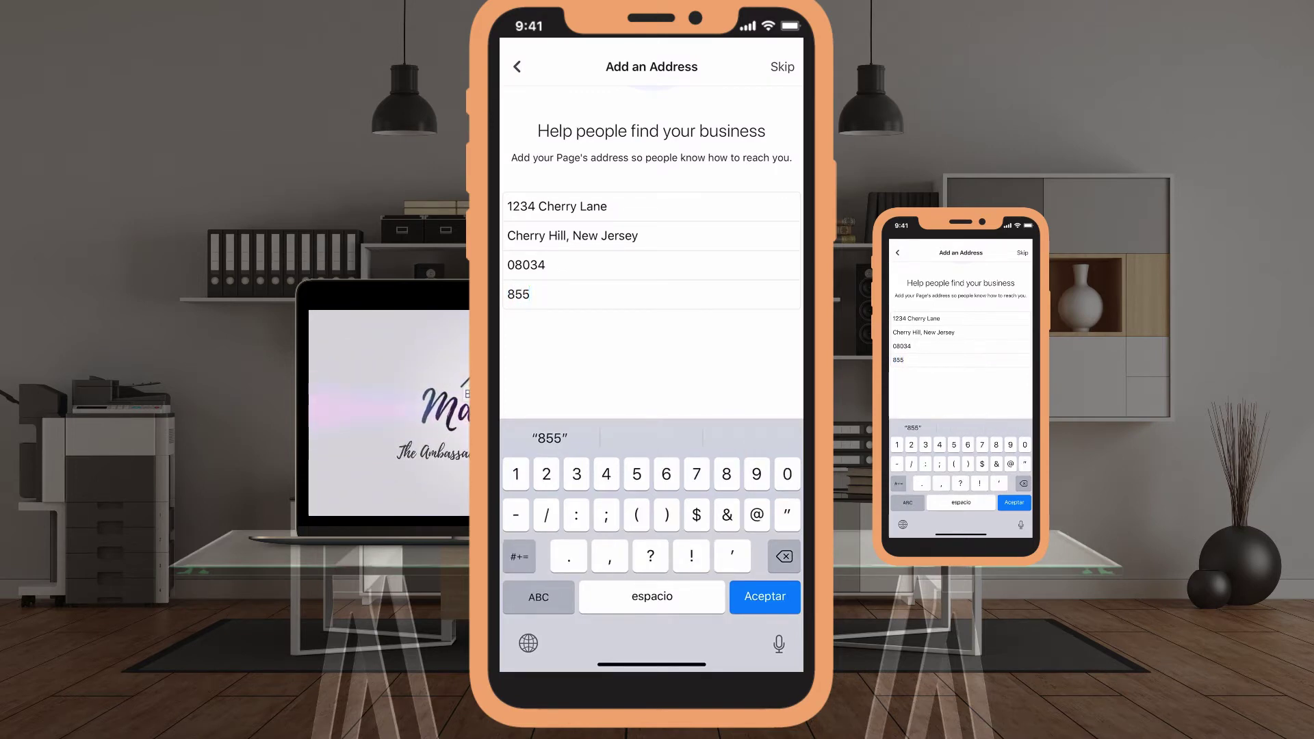
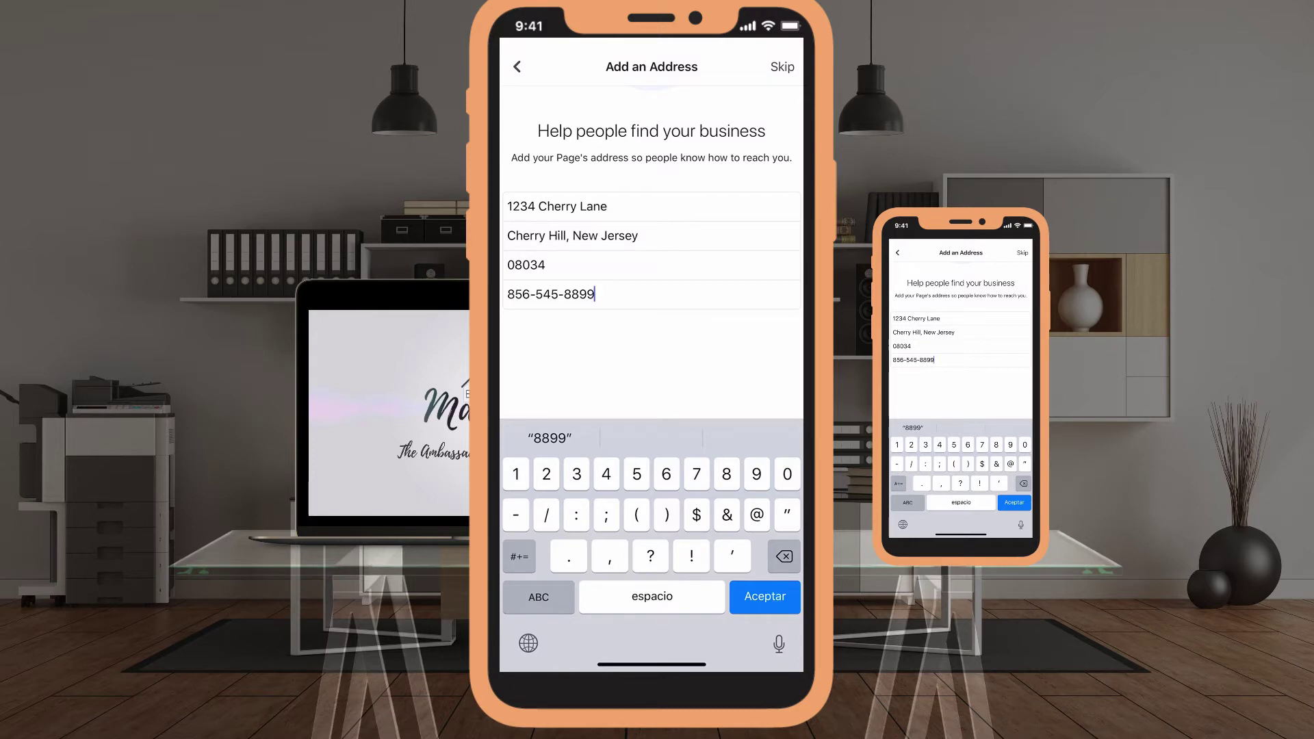
key(Return)
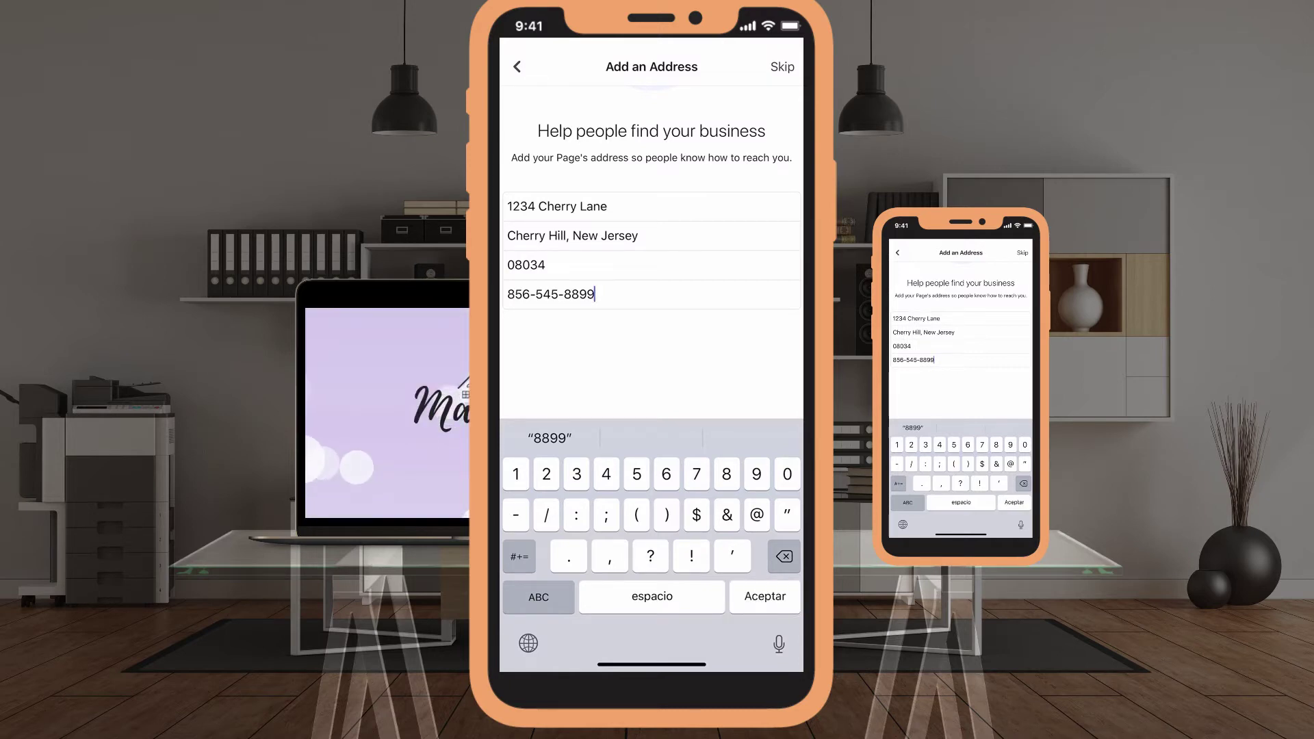